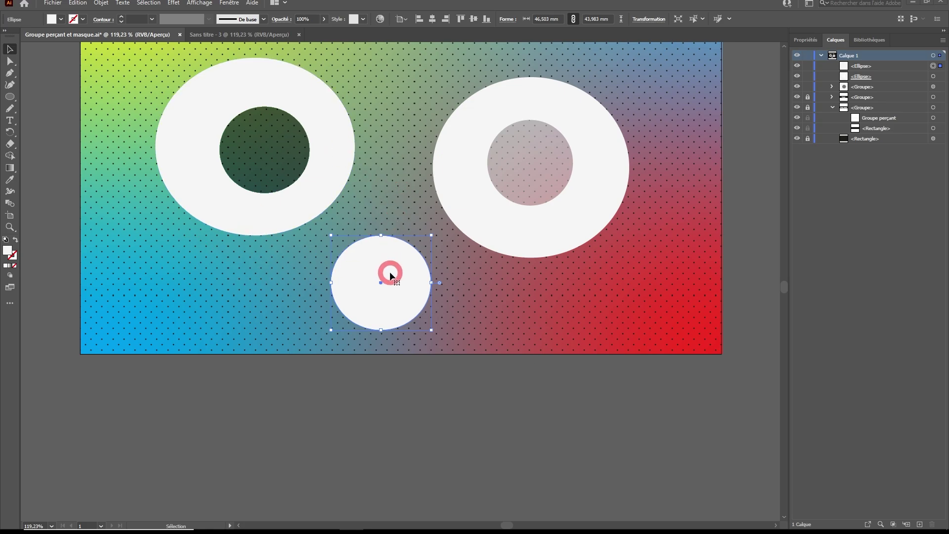
Lower the small white ellipse's opacity to 57% and shift it slightly on the artboard.
mouse_move(398, 285)
left_mouse_down()
mouse_move(408, 248)
mouse_move(403, 304)
mouse_move(405, 274)
mouse_move(398, 284)
mouse_move(394, 273)
left_mouse_up()
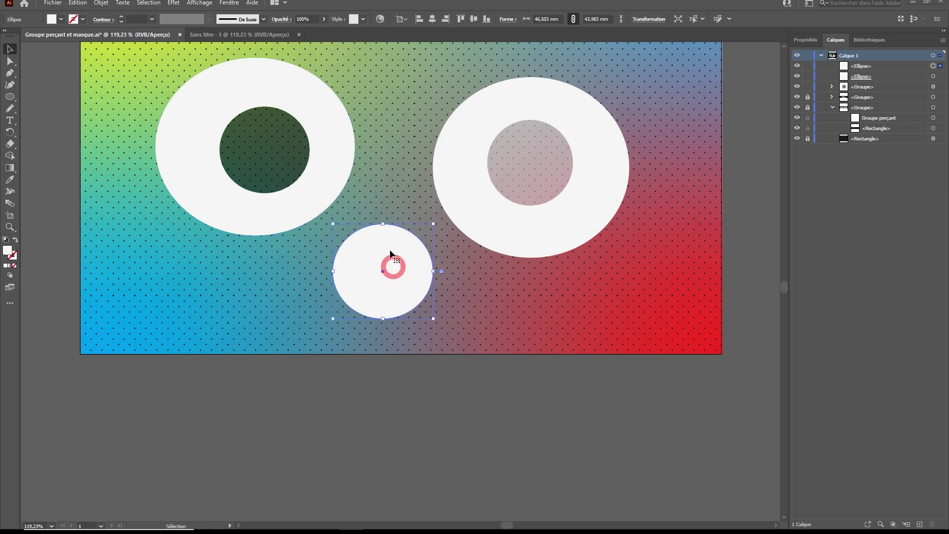
left_click(325, 21)
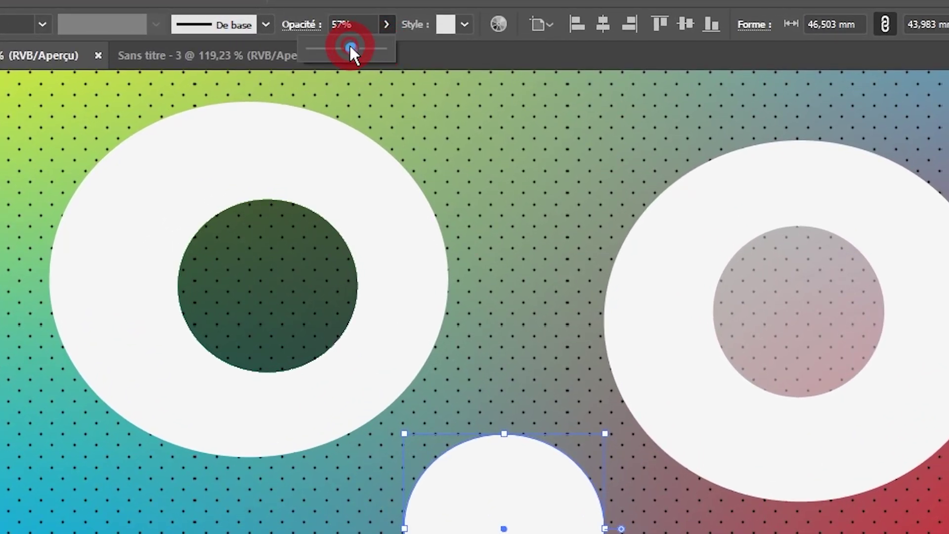
left_click_drag(349, 45, 349, 46)
left_click_drag(515, 422, 475, 437)
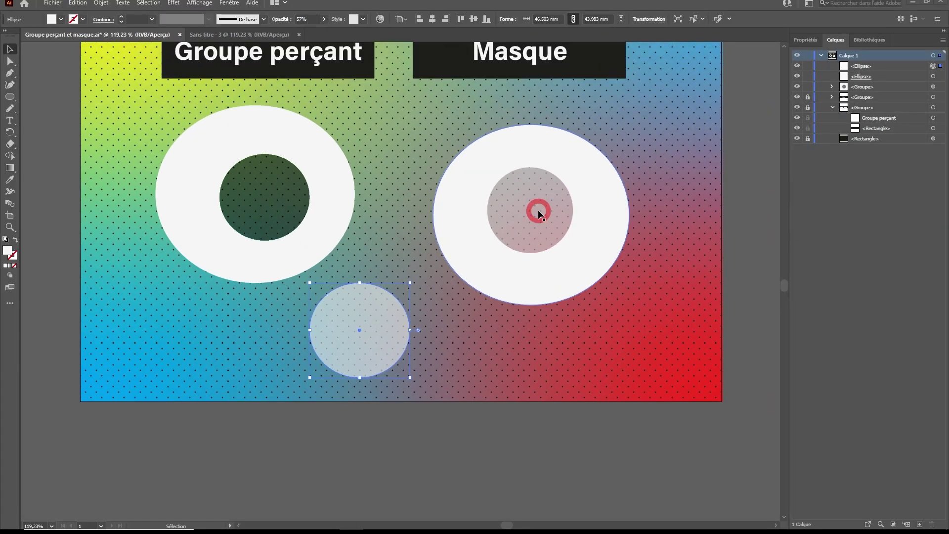
Move the large ellipse under the Masque label and the pierced ellipse group under the Groupe perçant label over the dotted background.
scroll(539, 212, "up", 3)
mouse_move(553, 283)
left_mouse_down()
mouse_move(488, 229)
mouse_move(541, 273)
left_mouse_up()
mouse_move(579, 342)
left_mouse_down()
mouse_move(590, 237)
mouse_move(561, 194)
mouse_move(669, 197)
mouse_move(470, 171)
mouse_move(655, 230)
mouse_move(552, 228)
mouse_move(560, 203)
mouse_move(582, 332)
mouse_move(588, 327)
left_mouse_up()
left_click_drag(307, 293, 358, 300)
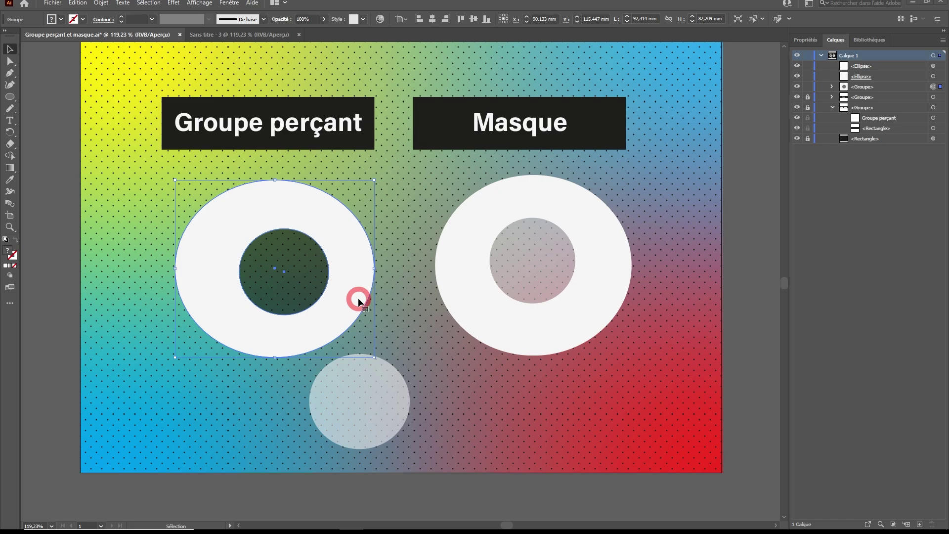
left_click_drag(333, 288, 314, 291)
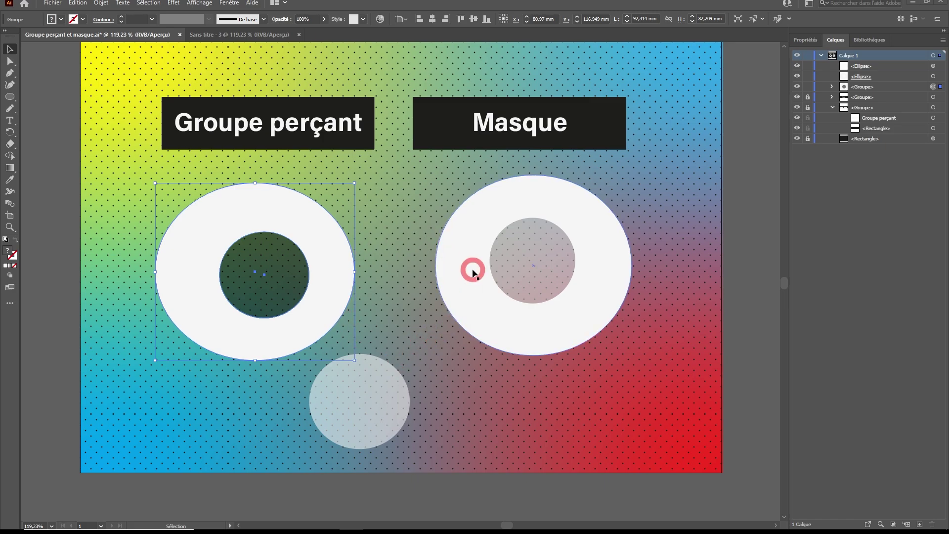
In the Sans titre - 3 document, draw an ellipse about 98 × 95 mm with a smaller one inside, and fill both yellow-green.
left_click(229, 33)
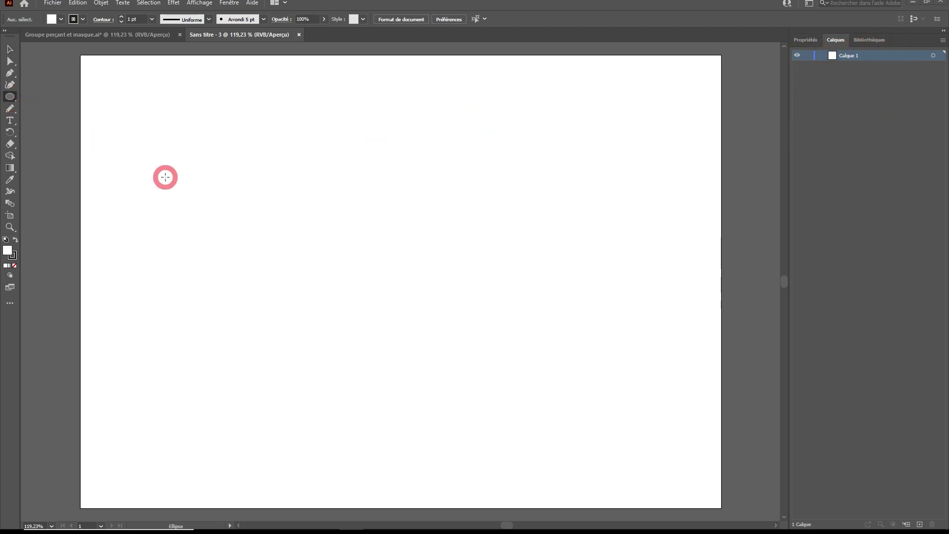
left_click_drag(184, 176, 396, 381)
left_click_drag(246, 225, 366, 351)
left_click(10, 47)
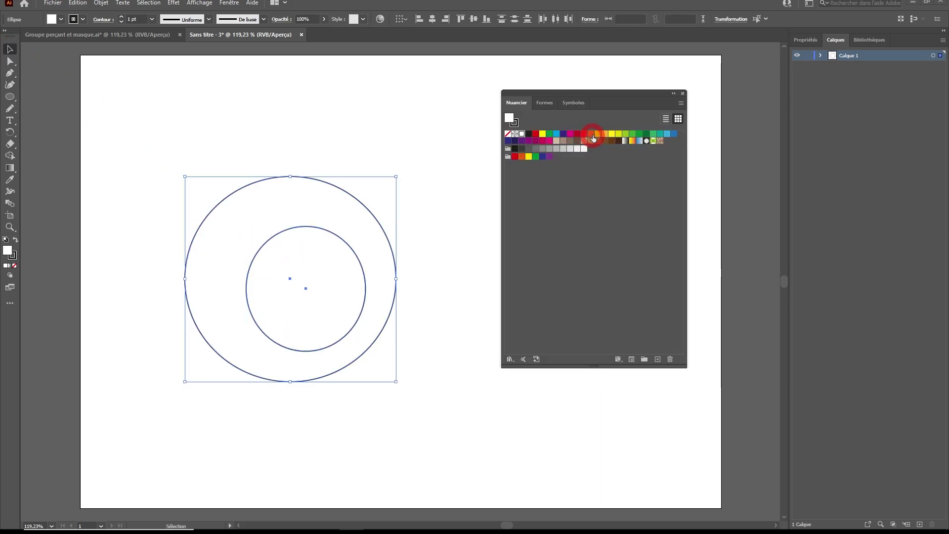
left_click(619, 135)
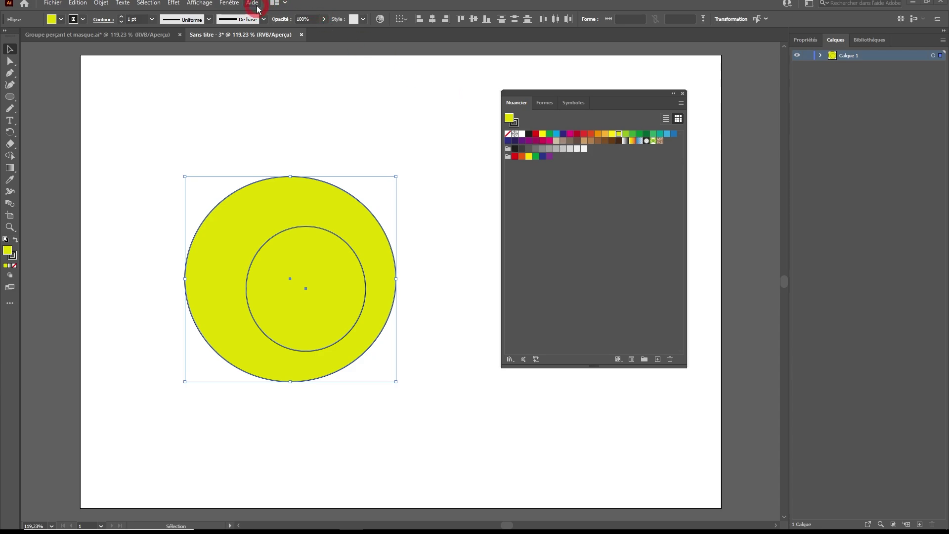
Subtract the inner ellipse from the large one with the Pathfinder's Minus Front mode, and expand Calque 1's contents.
key("ctrl+shift+F9")
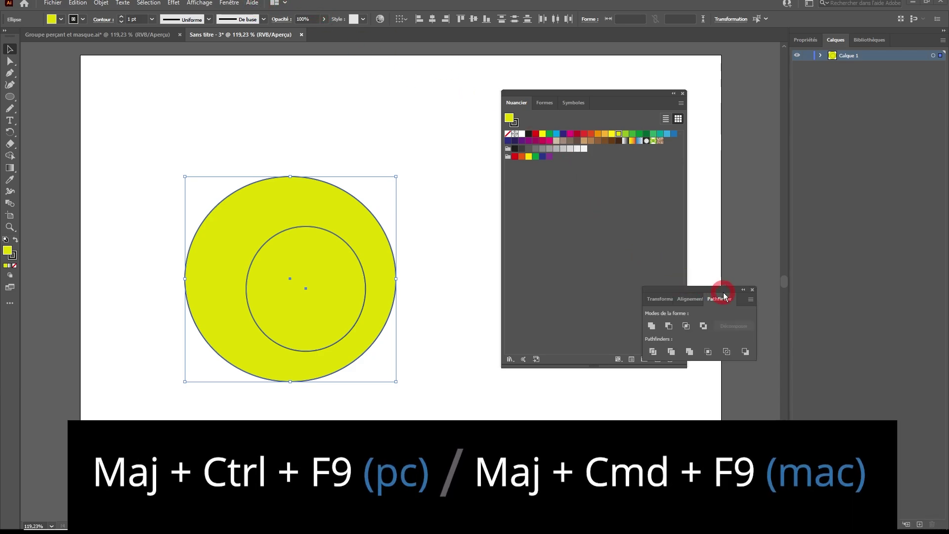
left_click_drag(722, 296, 406, 82)
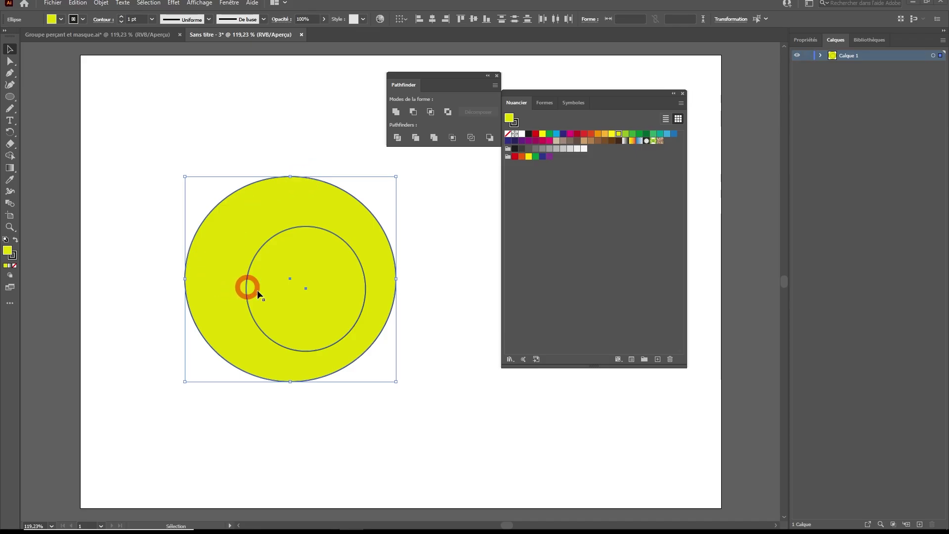
left_click(413, 112)
left_click_drag(312, 228, 291, 215)
left_click(855, 129)
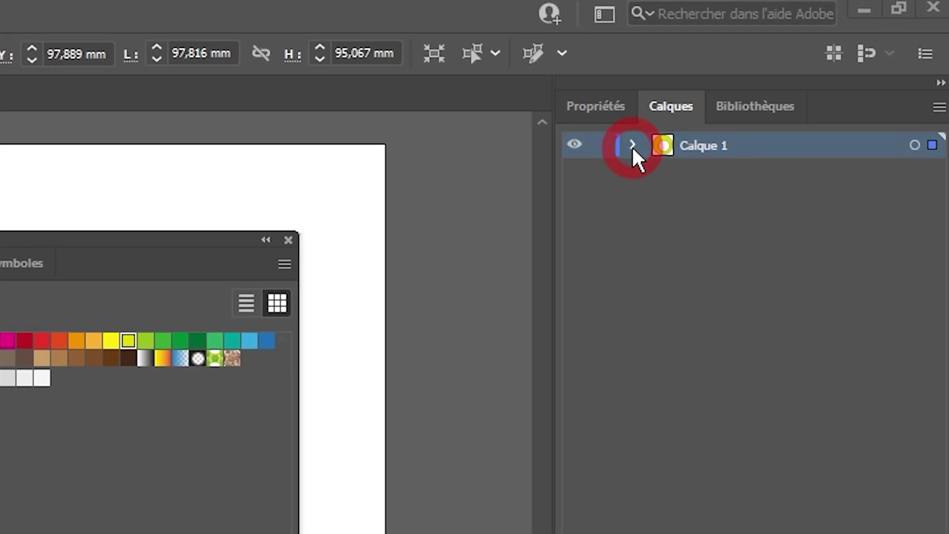
left_click(632, 145)
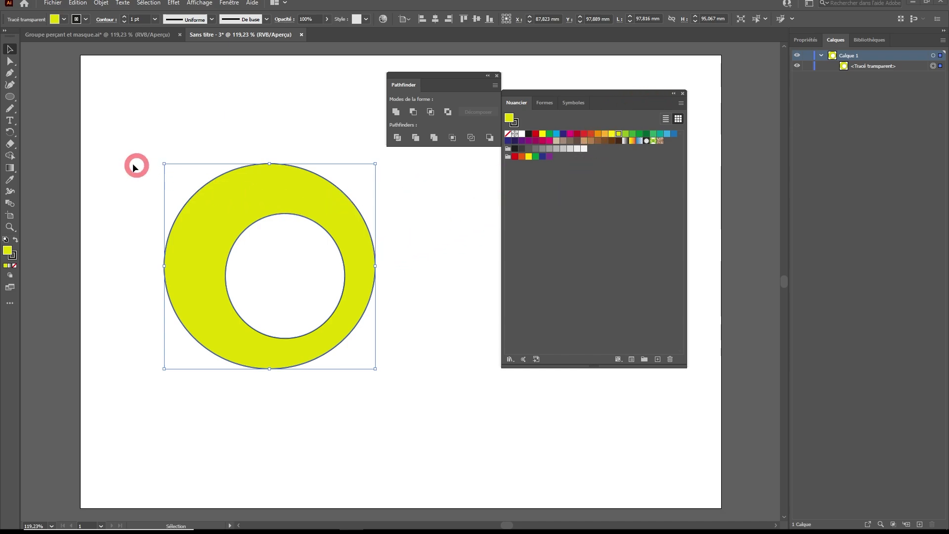
Delete the yellow-green ring and place a Lorem ipsum point text mid-artboard, enlarged to about 45 pt.
key("Delete")
left_click(9, 120)
left_click(262, 250)
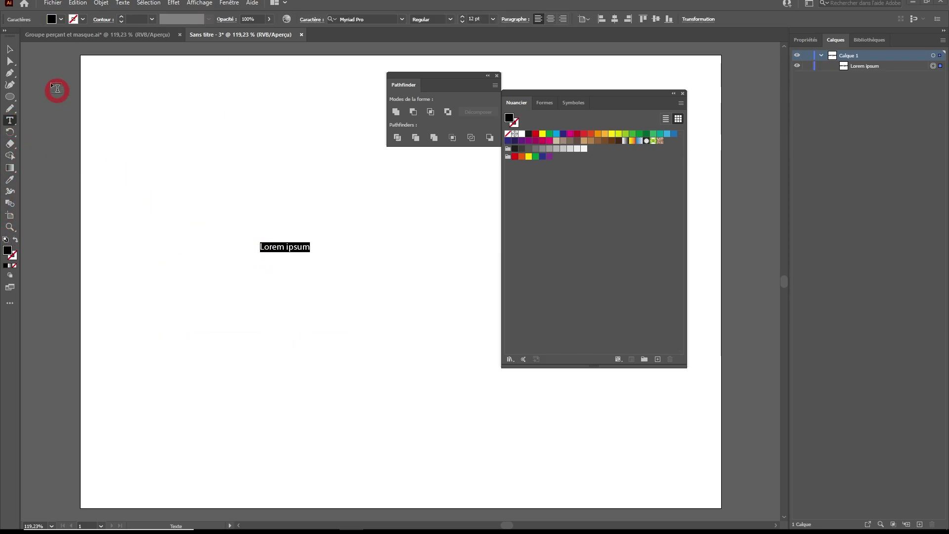
left_click(10, 49)
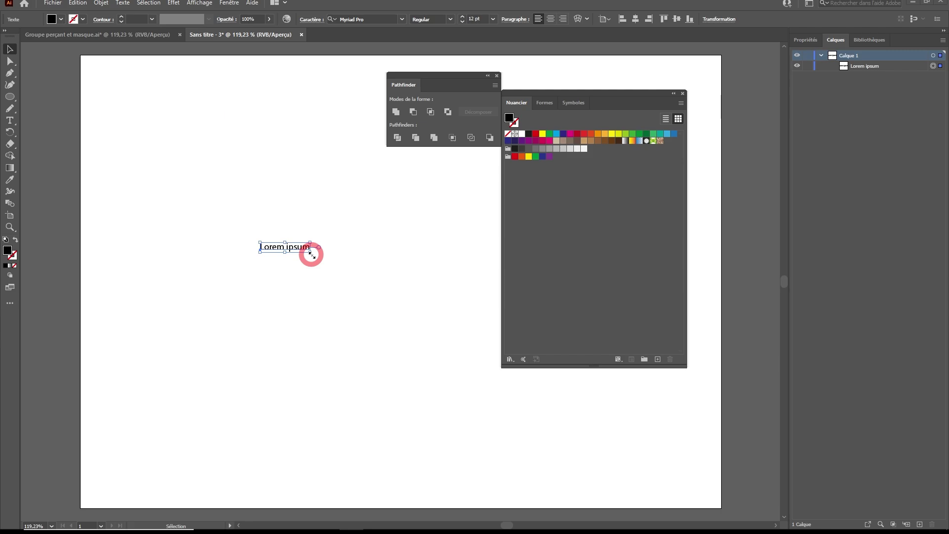
left_click_drag(311, 253, 447, 282)
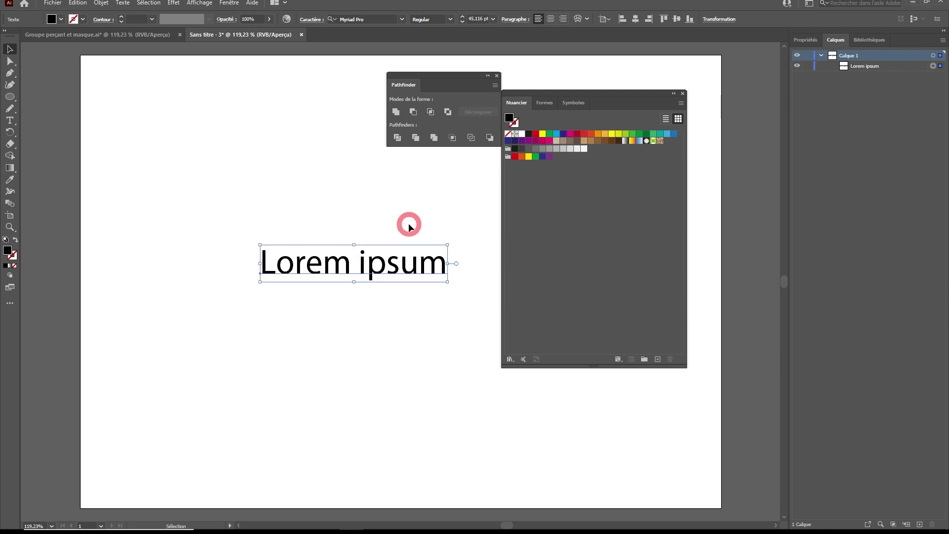
Convert the Lorem ipsum text to outlines with Vectoriser, and expand the resulting group in the layer list.
left_click(124, 3)
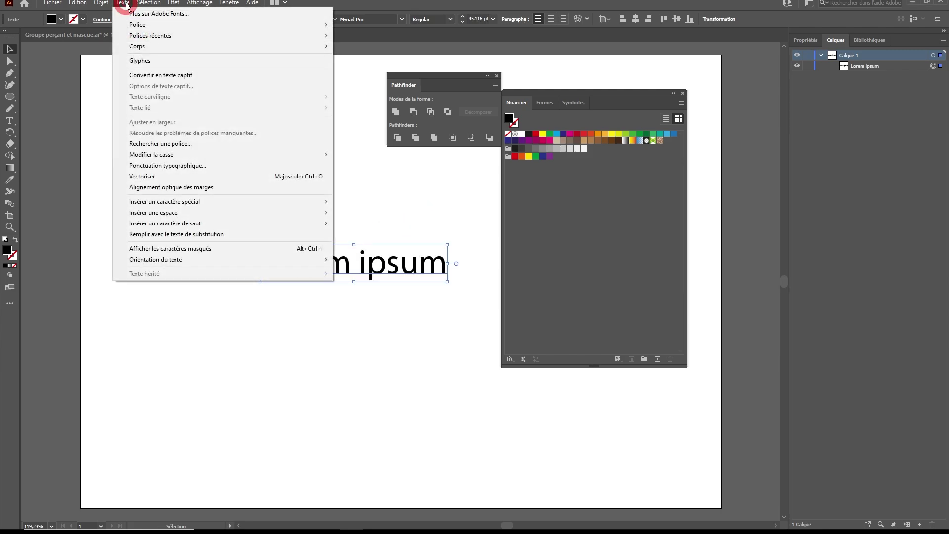
left_click(230, 180)
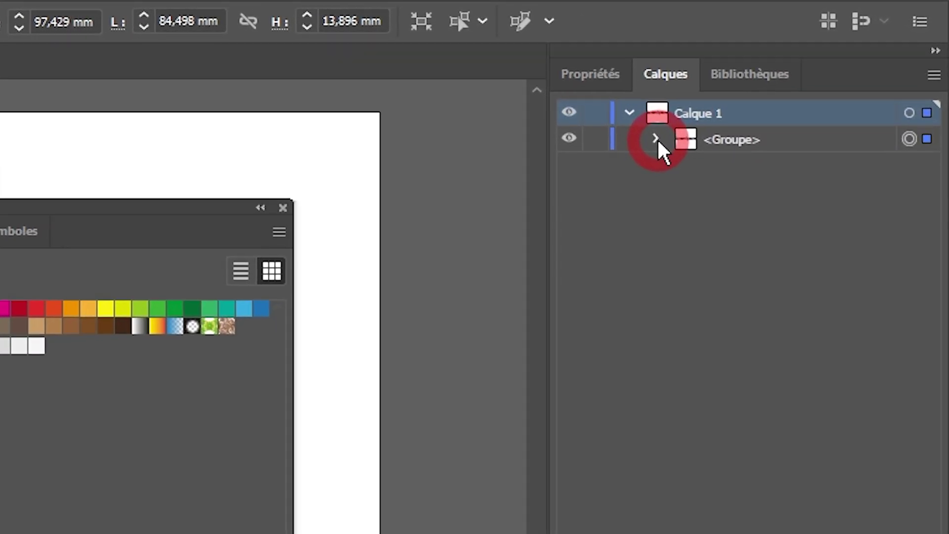
left_click(831, 65)
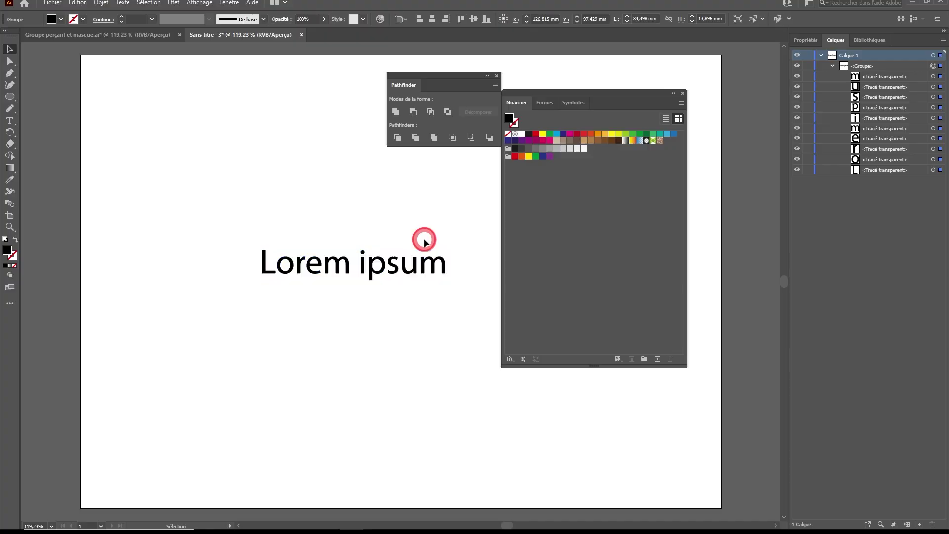
left_click(426, 266)
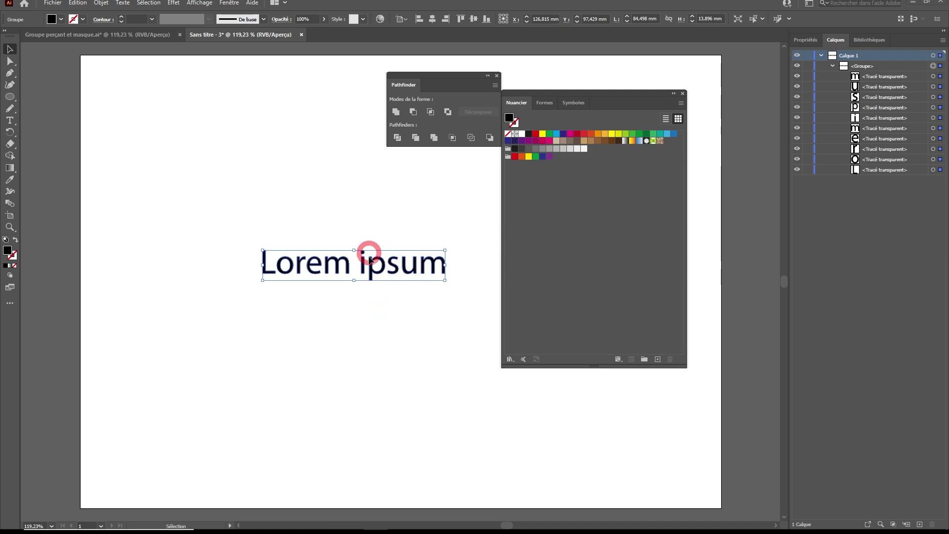
Replace the outlined text with a "Compound Path" title and move it to the artboard's upper-left area.
key("ctrl+8")
left_click(283, 265)
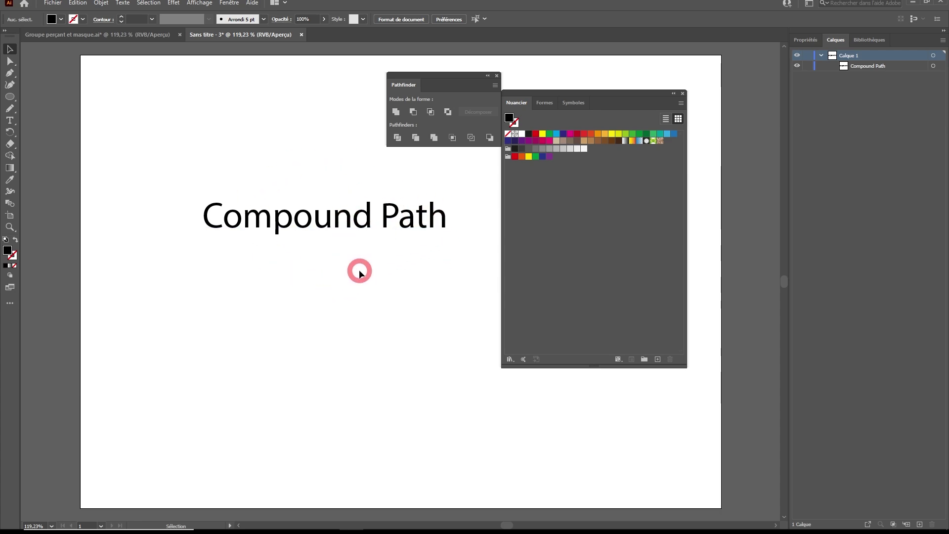
left_click_drag(374, 230, 288, 119)
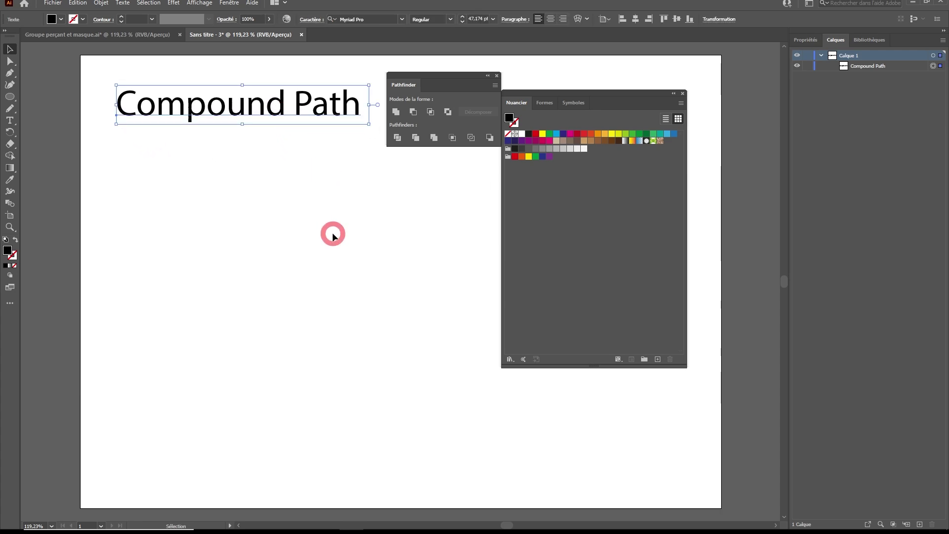
Draw a black ellipse about 106 × 98 mm below the title and a second one about 55 × 51 mm inside it.
left_click(10, 98)
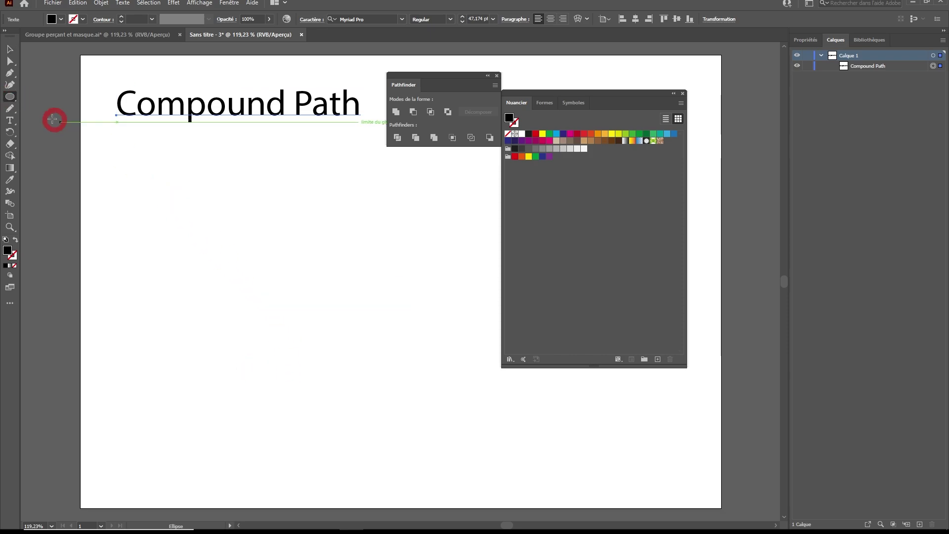
left_click_drag(192, 212, 420, 422)
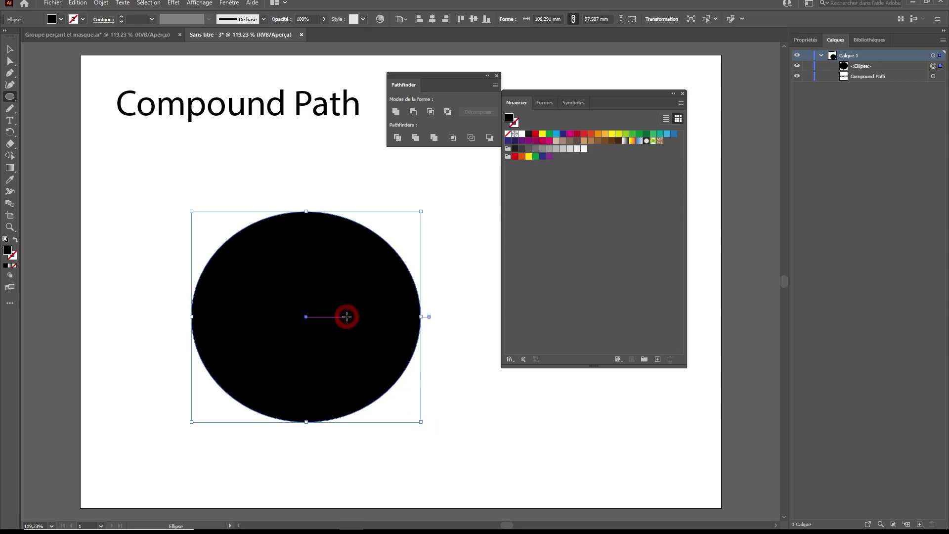
left_click_drag(344, 316, 316, 289)
left_click_drag(225, 234, 343, 343)
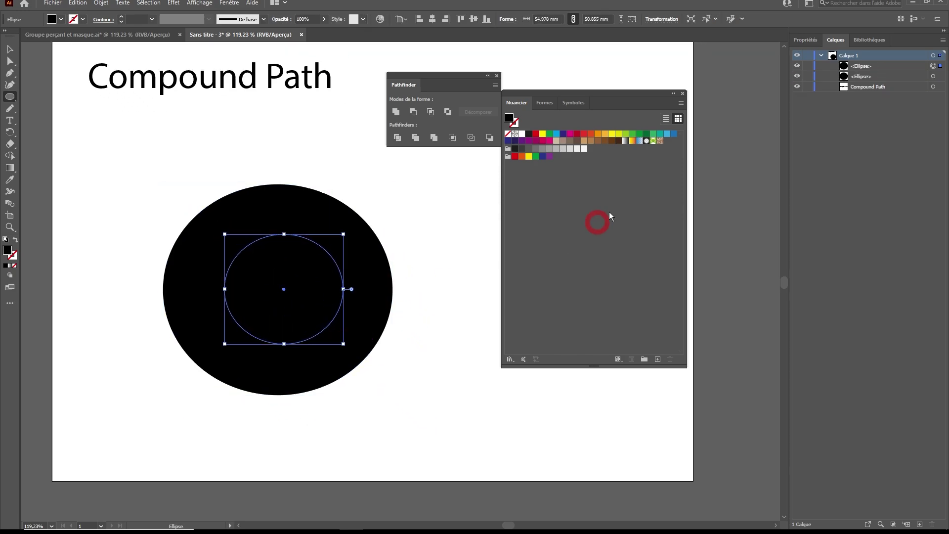
Fill the inner ellipse with the yellow-green swatch.
left_click(618, 133)
key("v")
left_click_drag(227, 164, 233, 203)
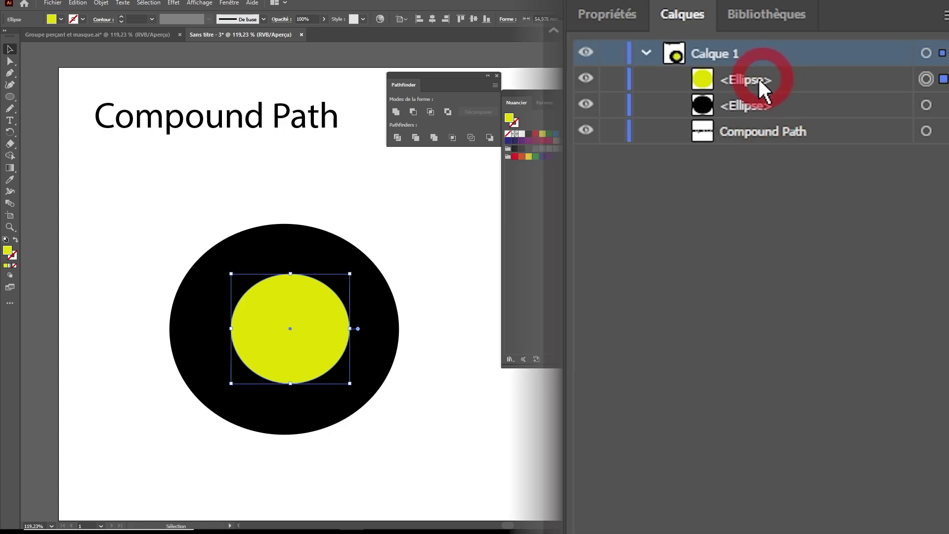
Examine the stacking order of the yellow-green and black ellipses within Calque 1.
left_click(789, 78)
left_click(774, 109)
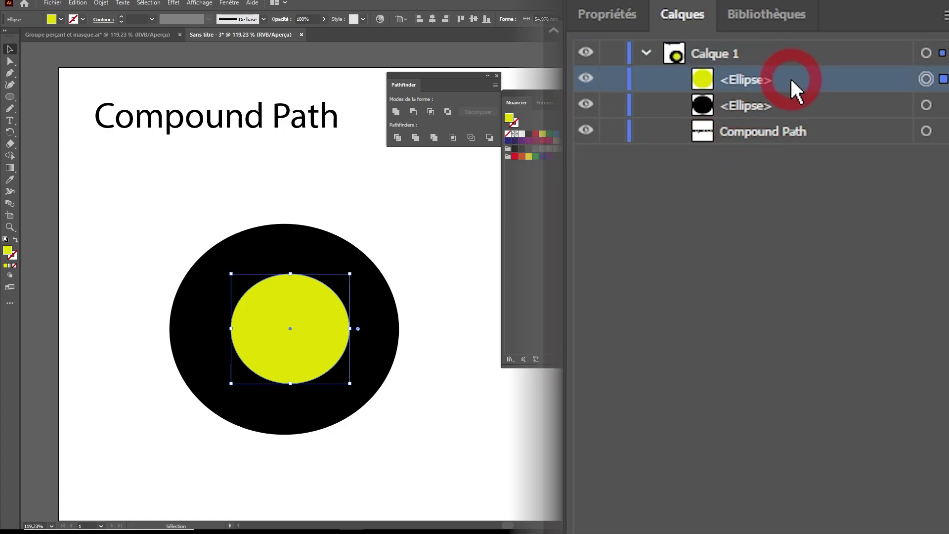
left_click(787, 85)
left_click(784, 102)
left_click(790, 81)
left_click(792, 108)
left_click(808, 85)
left_click(804, 101)
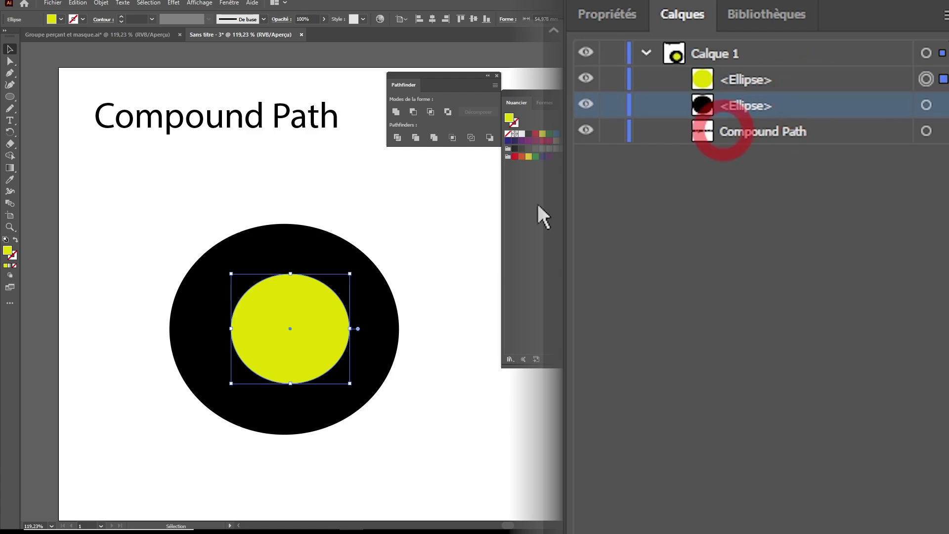
Reposition the yellow-green ellipse near the centre of the black ellipse.
mouse_move(302, 319)
left_mouse_down()
mouse_move(386, 251)
mouse_move(300, 318)
left_mouse_up()
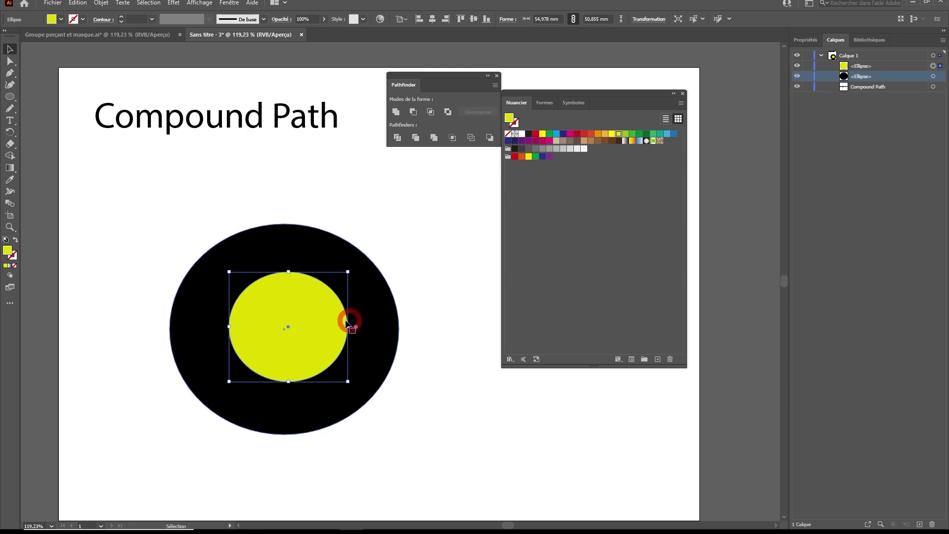
key("ctrl+z")
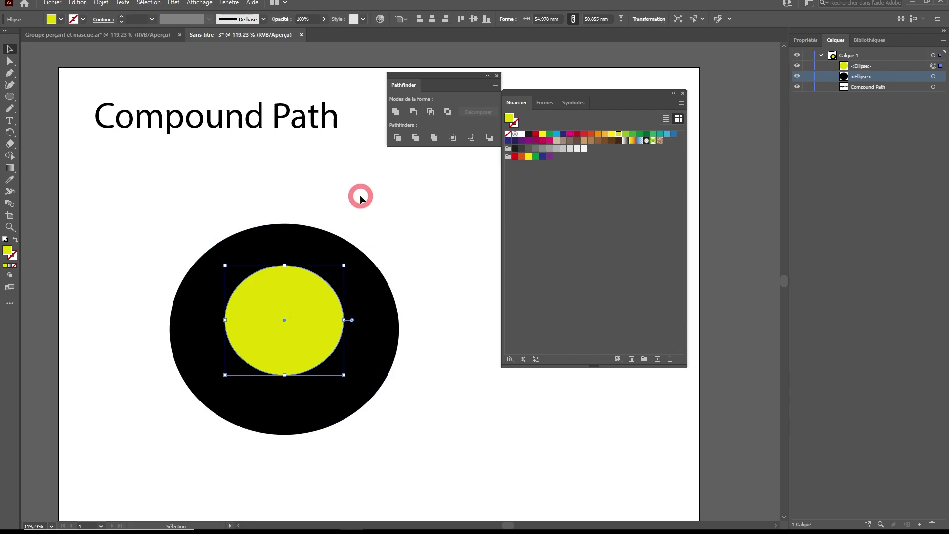
left_click_drag(299, 335, 314, 349)
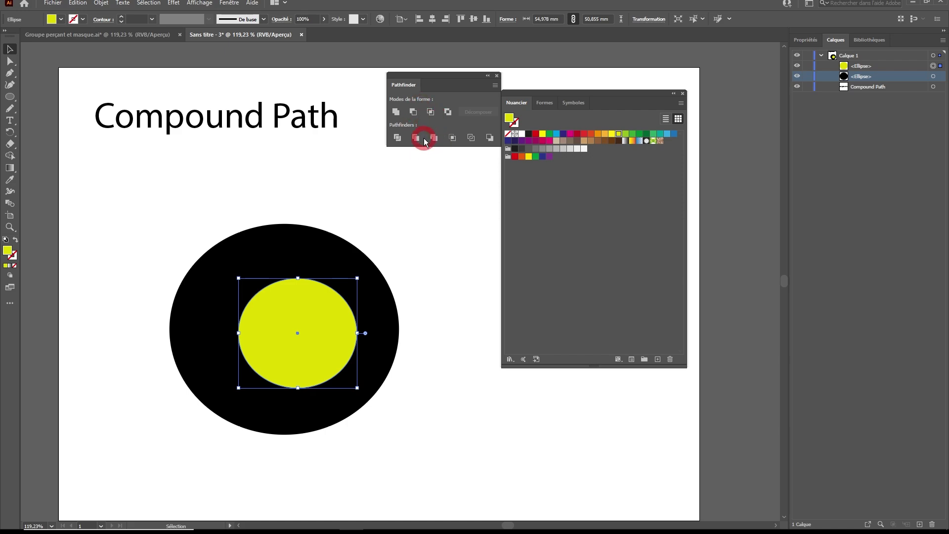
left_click_drag(314, 354, 302, 347)
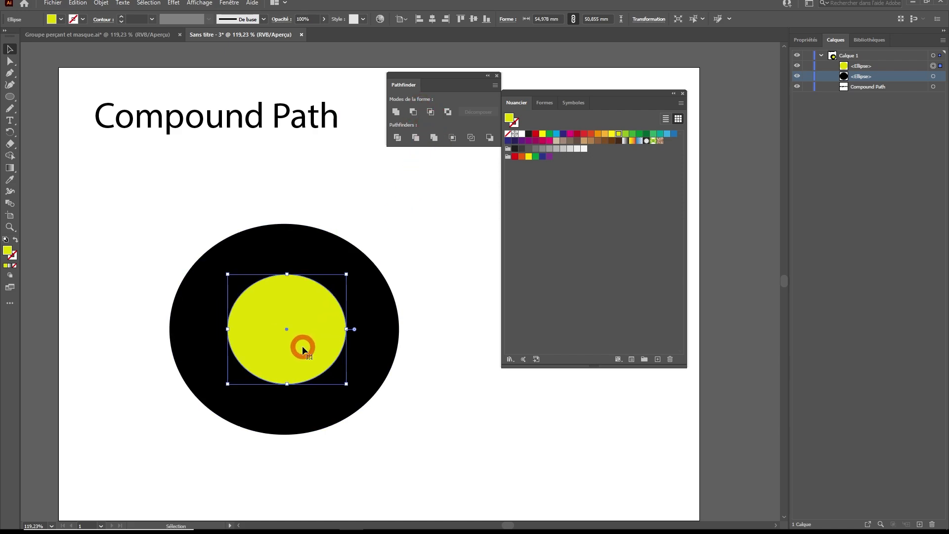
Combine the black and yellow-green ellipses into a compound path with Tracé transparent > Créer.
left_click_drag(237, 196, 299, 306)
left_click_drag(304, 368, 317, 214)
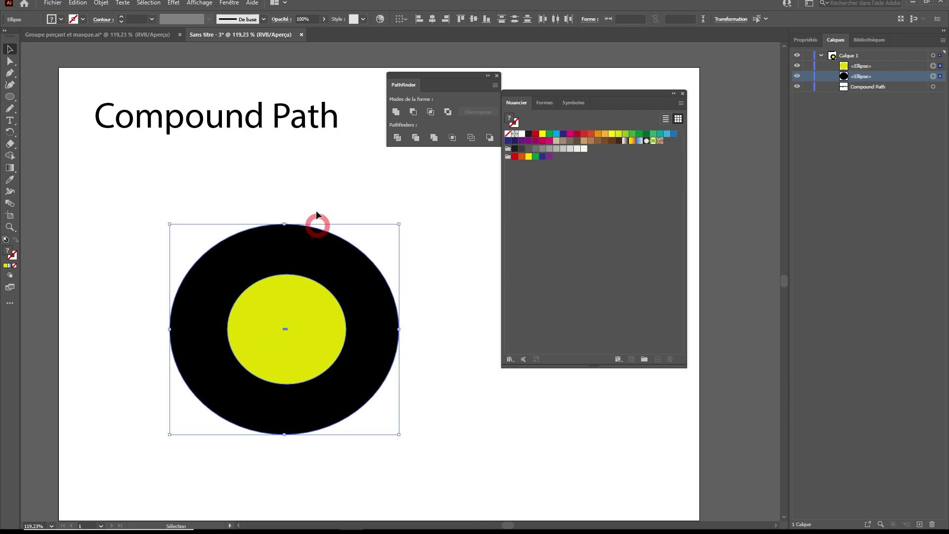
left_click(100, 3)
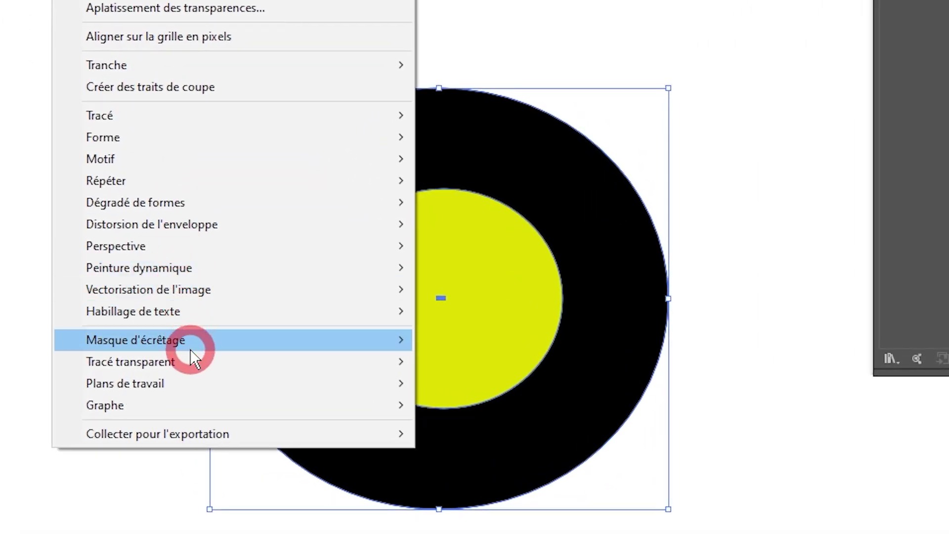
mouse_move(165, 360)
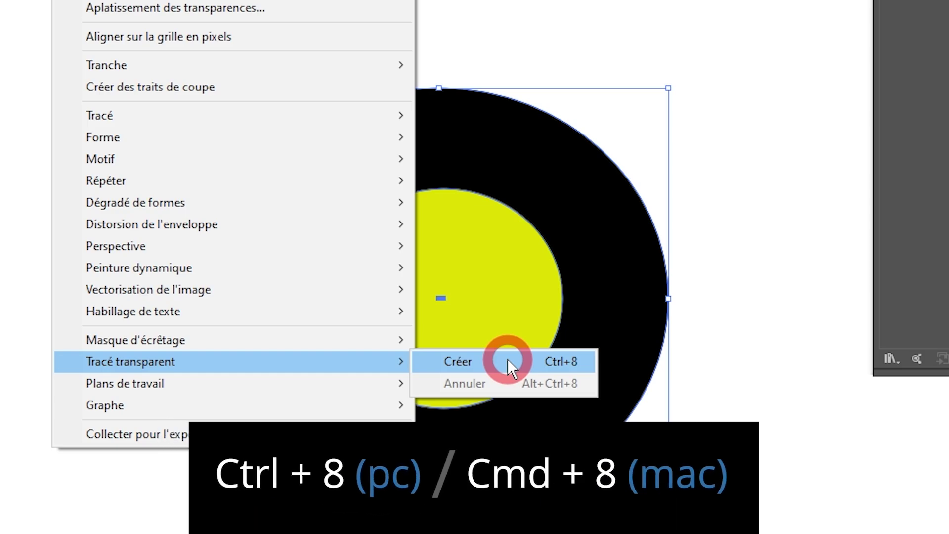
left_click(508, 360)
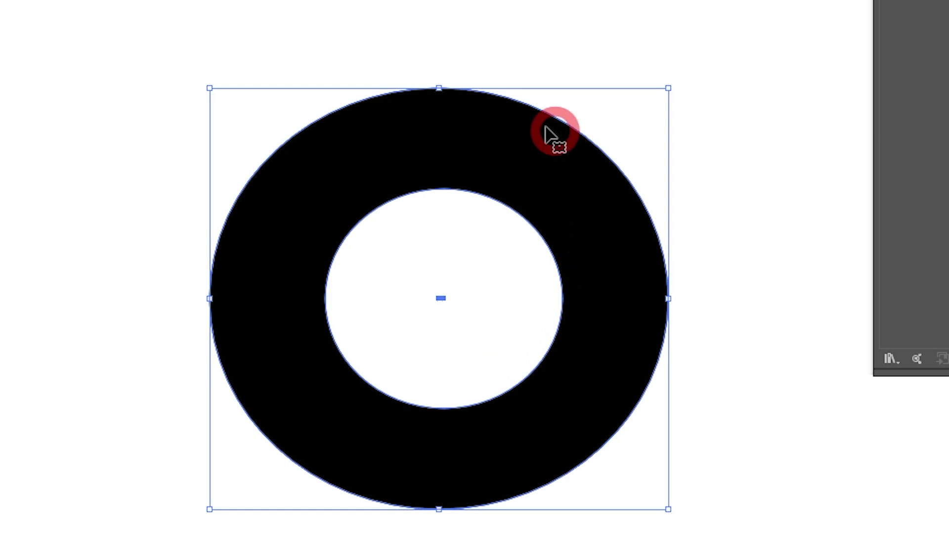
Move the black ring compound path as a single object on the artboard, beneath the Compound Path title.
left_click(706, 87)
left_click(482, 118)
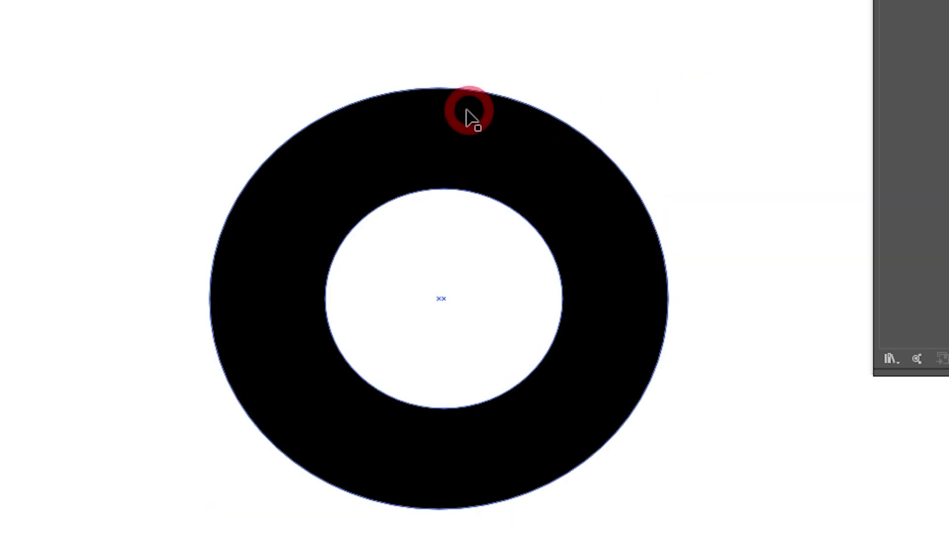
left_click_drag(314, 237, 259, 267)
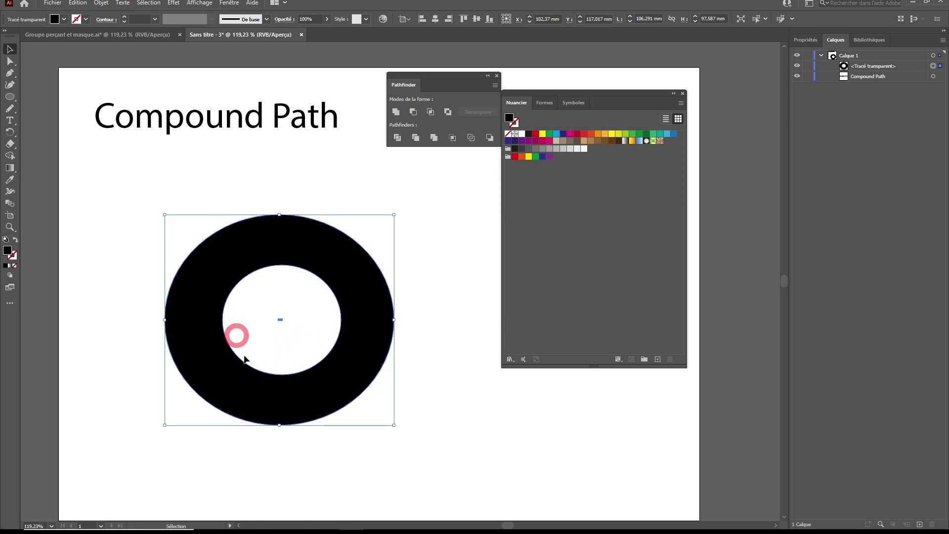
left_click_drag(311, 269, 307, 239)
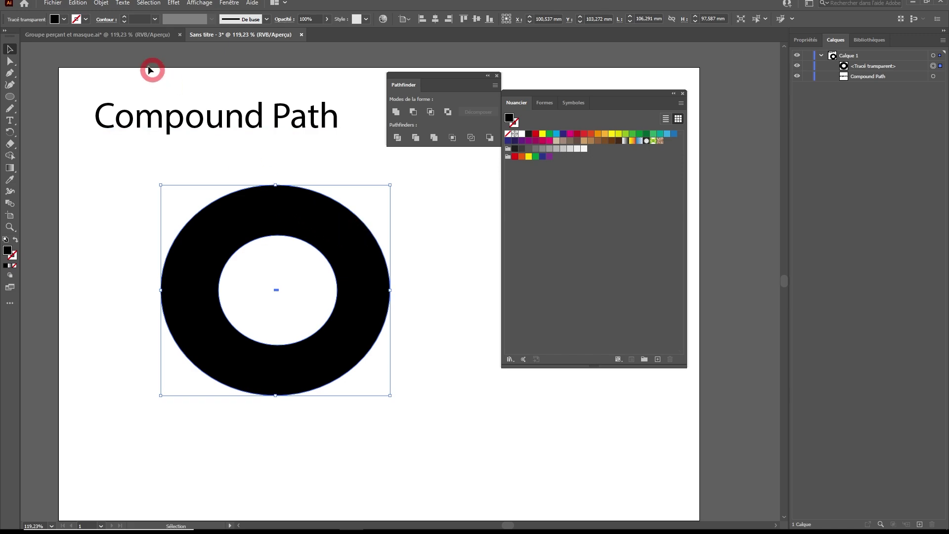
Release the black ring's compound path into its two separate ellipses.
left_click(100, 4)
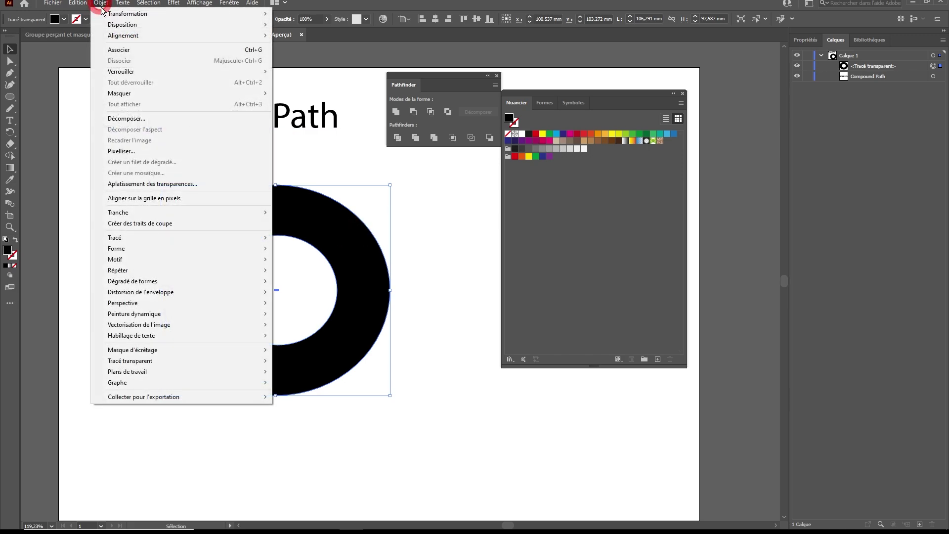
mouse_move(144, 360)
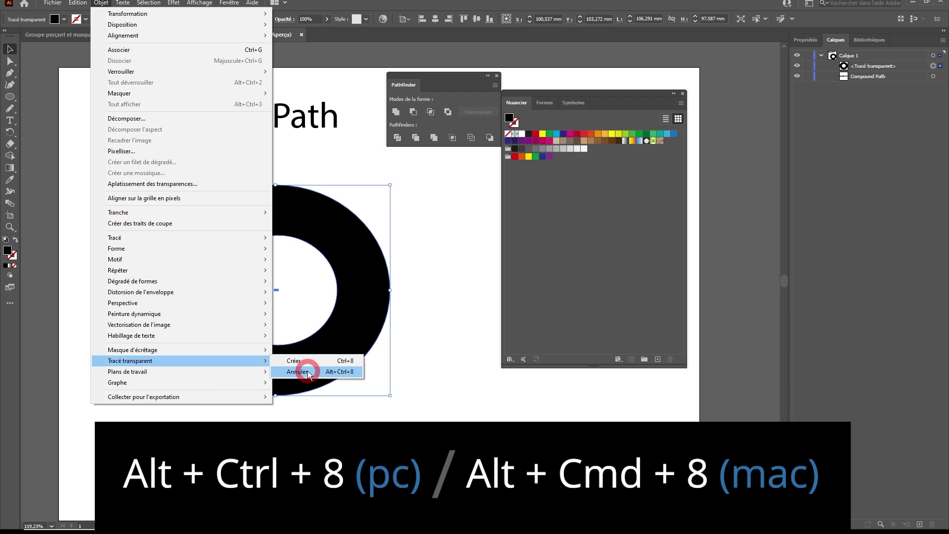
left_click(307, 370)
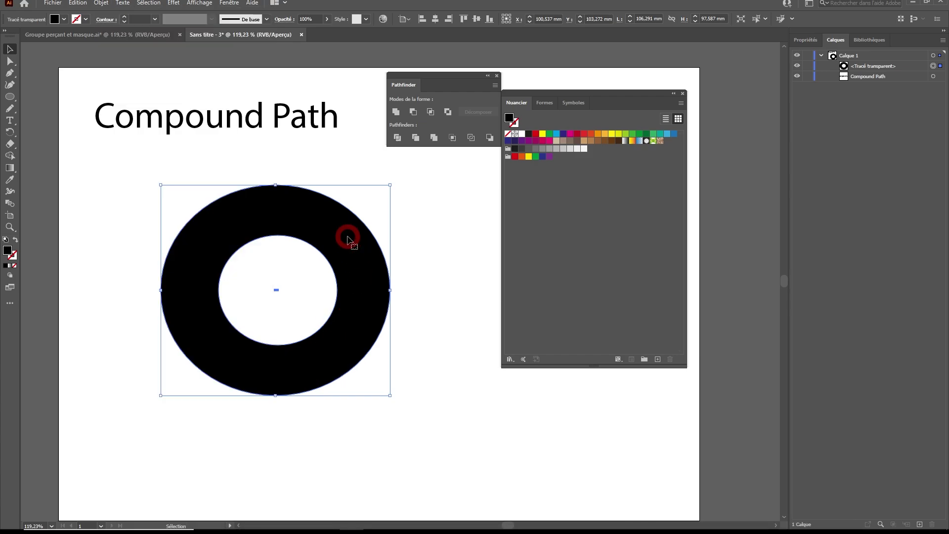
right_click(313, 214)
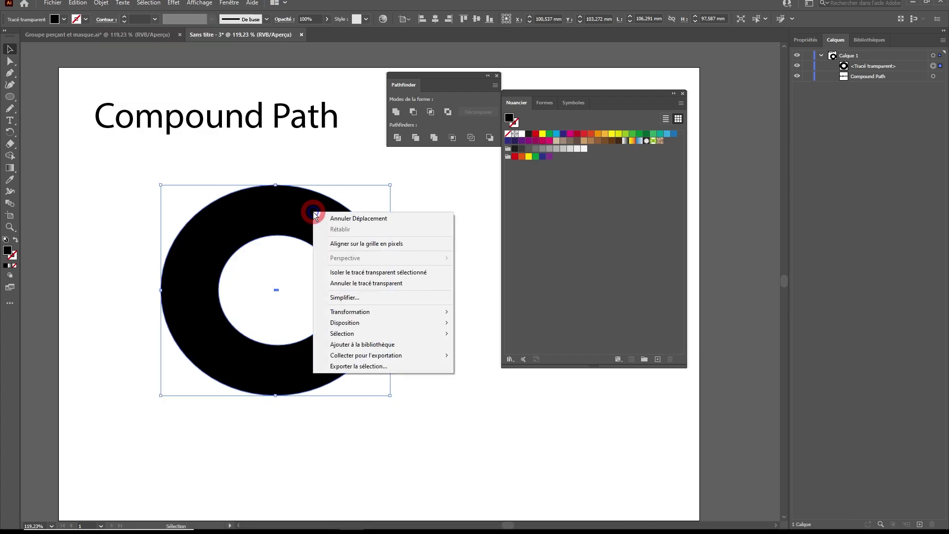
left_click(376, 285)
left_click(417, 252)
Move the small black ellipse out of the large one and place it beside it, without overlap.
left_click(282, 285)
left_click_drag(282, 285, 428, 235)
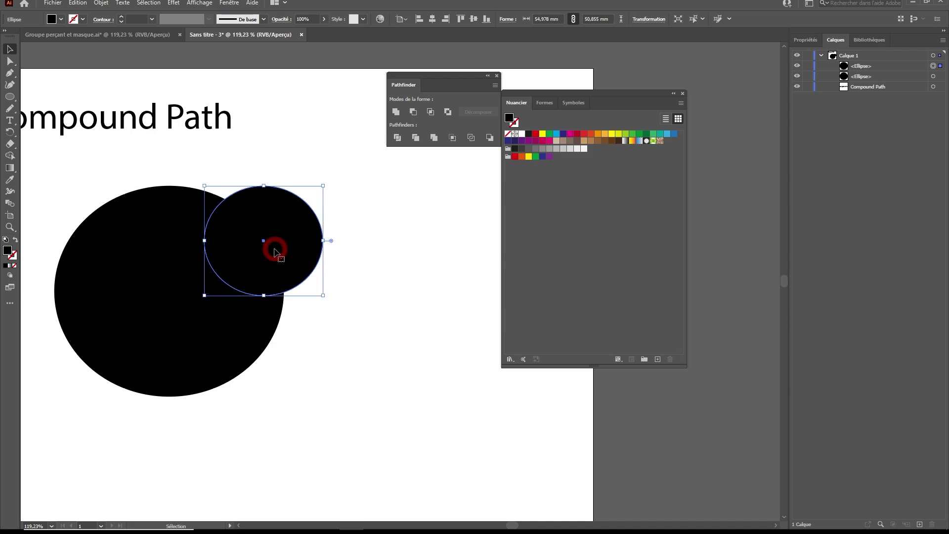
left_click_drag(271, 246, 346, 302)
Combine the two side-by-side black ellipses into one compound path.
left_click(311, 203)
left_click_drag(197, 180, 380, 404)
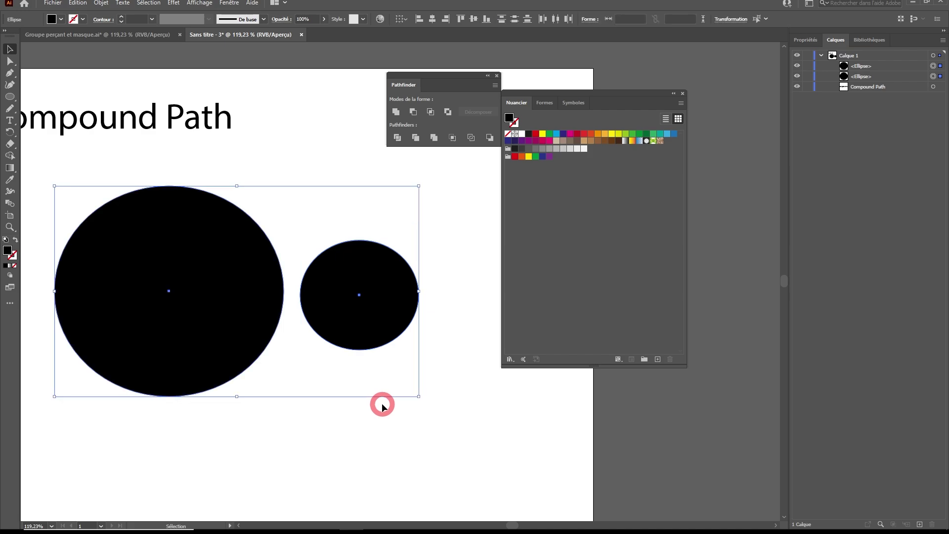
key("ctrl+8")
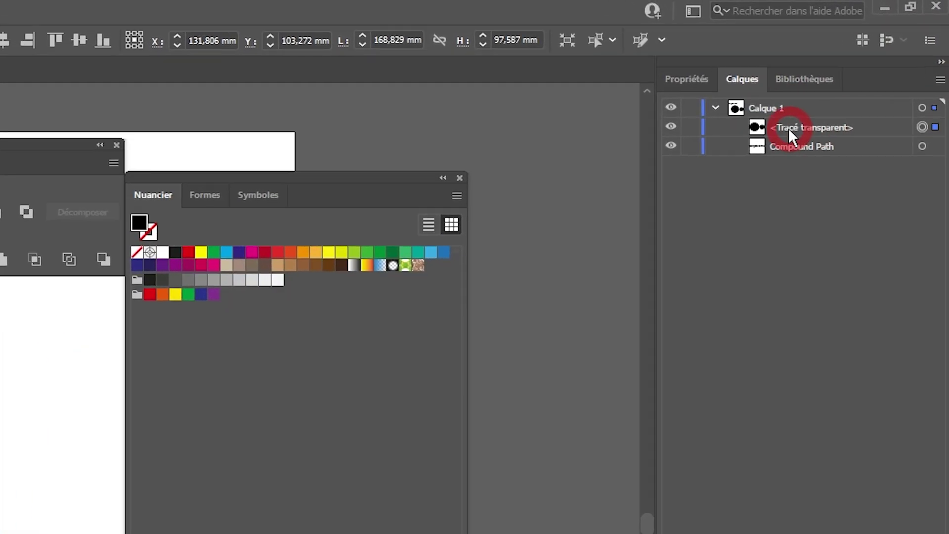
left_click(55, 425)
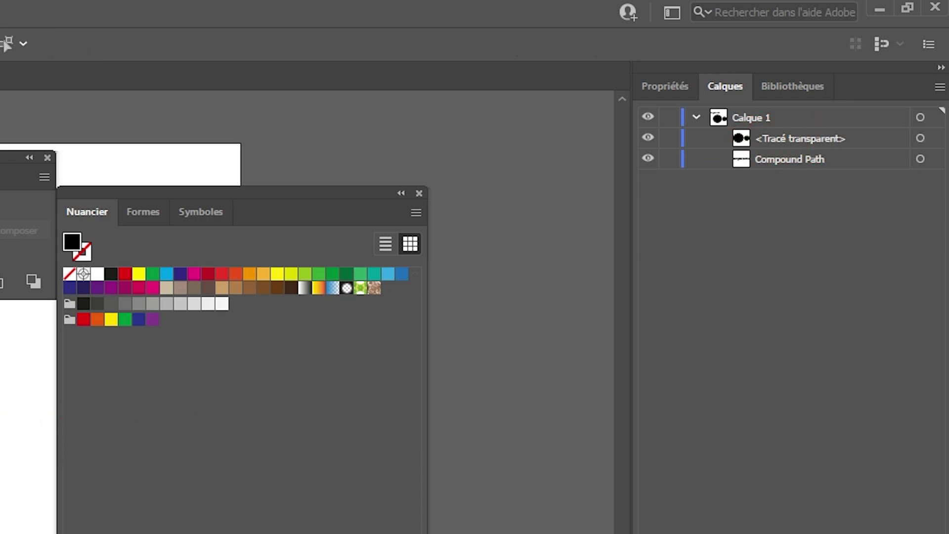
Shift the two-ellipse compound path slightly and fill it with the blue swatch.
left_click(246, 293)
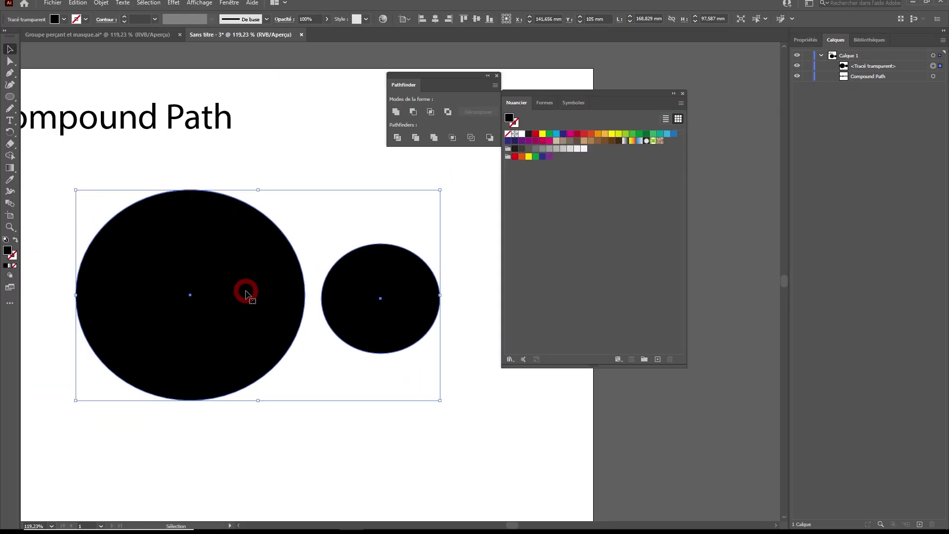
mouse_move(246, 293)
left_mouse_down()
mouse_move(323, 307)
mouse_move(253, 288)
left_mouse_up()
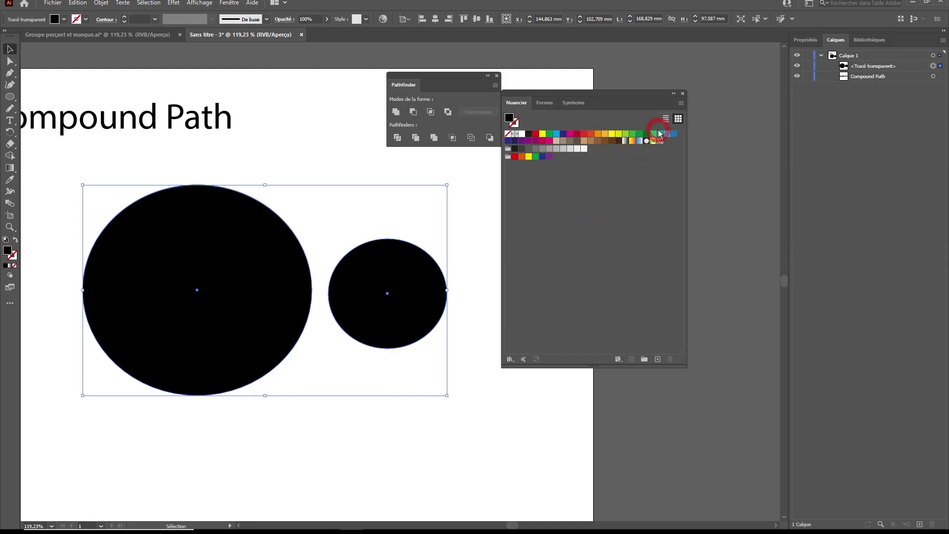
left_click_drag(674, 133, 302, 288)
left_click(351, 294)
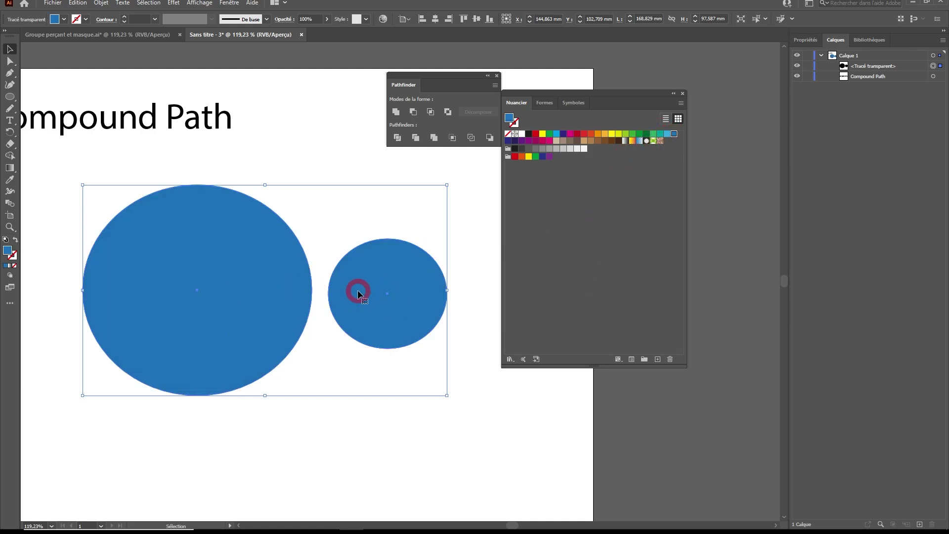
left_click_drag(336, 303, 272, 306)
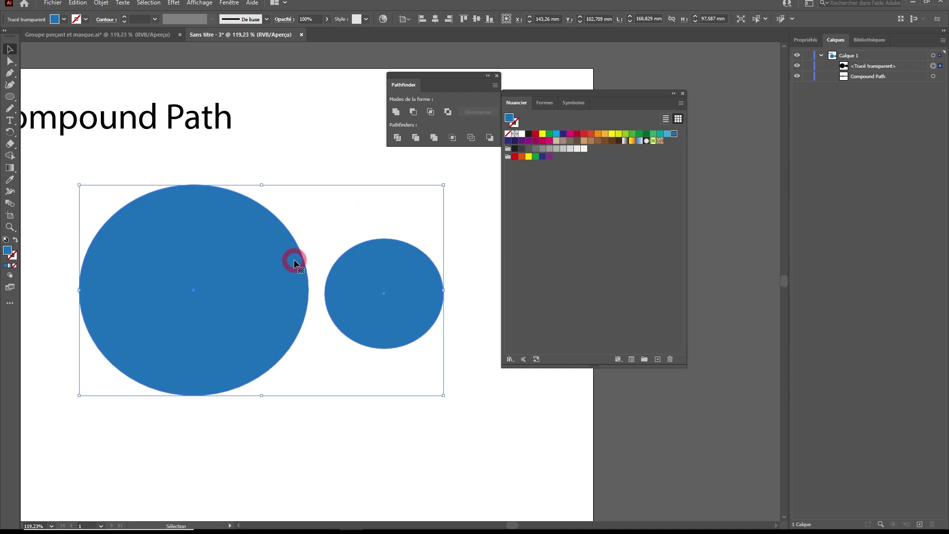
Isolate the blue compound path and move its small ellipse to the centre of the large one.
double_click(283, 271)
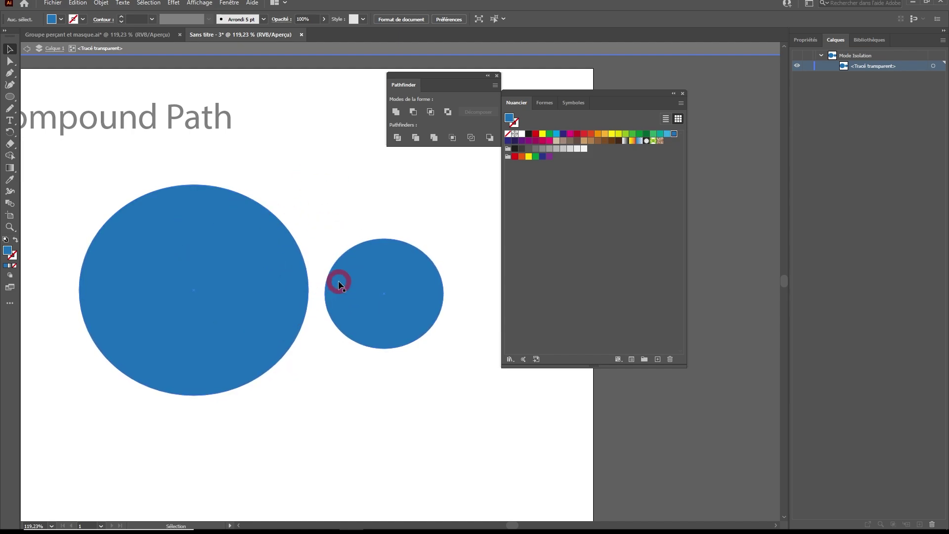
left_click_drag(413, 292, 332, 289)
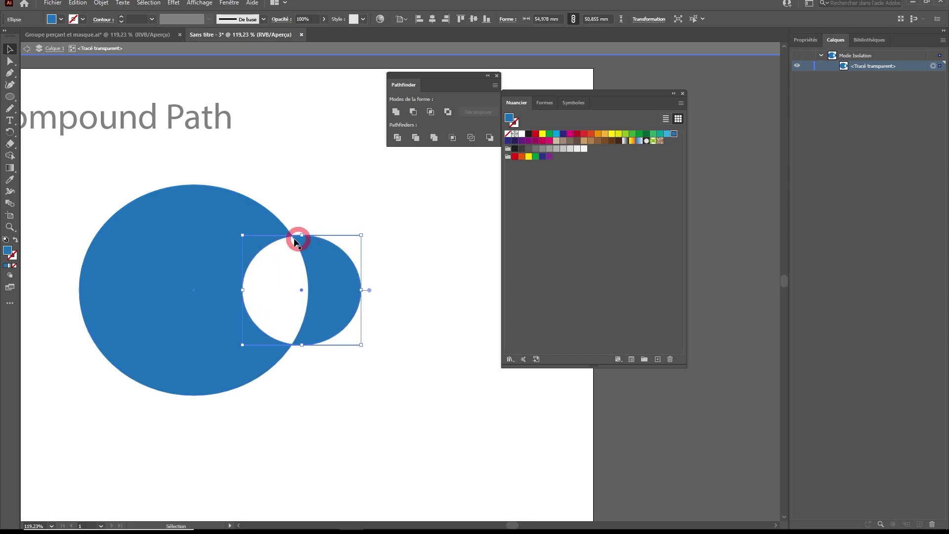
left_click_drag(331, 295, 226, 298)
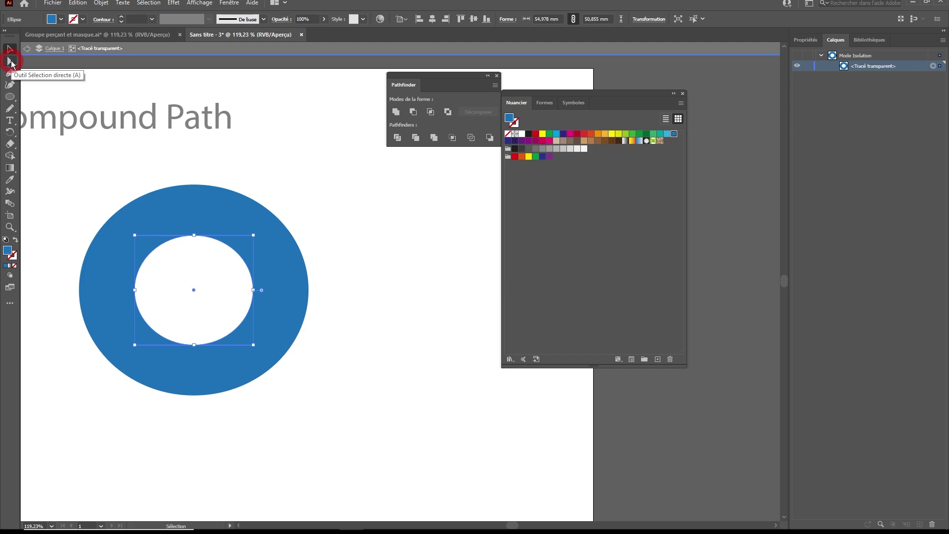
Stretch the hole into a tall oval by its upper and lower anchor points with Direct Selection, and exit isolation mode.
left_click(11, 64)
left_click_drag(194, 235, 194, 204)
left_click_drag(194, 344, 193, 366)
double_click(296, 78)
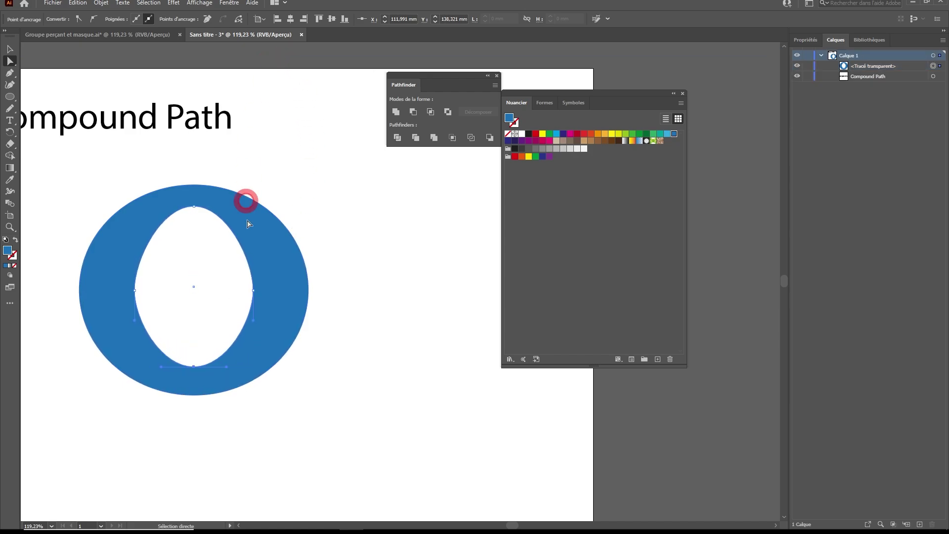
left_click(10, 49)
left_click_drag(212, 252, 305, 271)
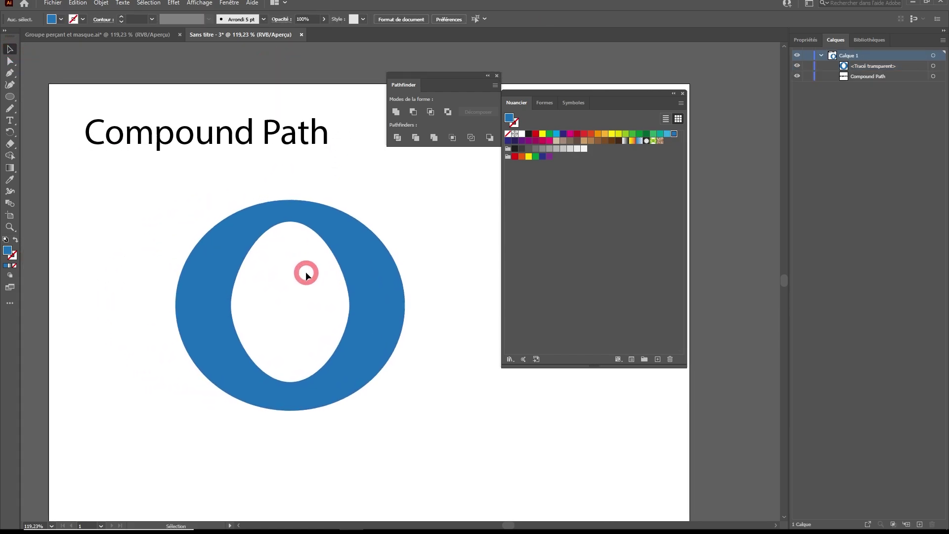
left_click(332, 242)
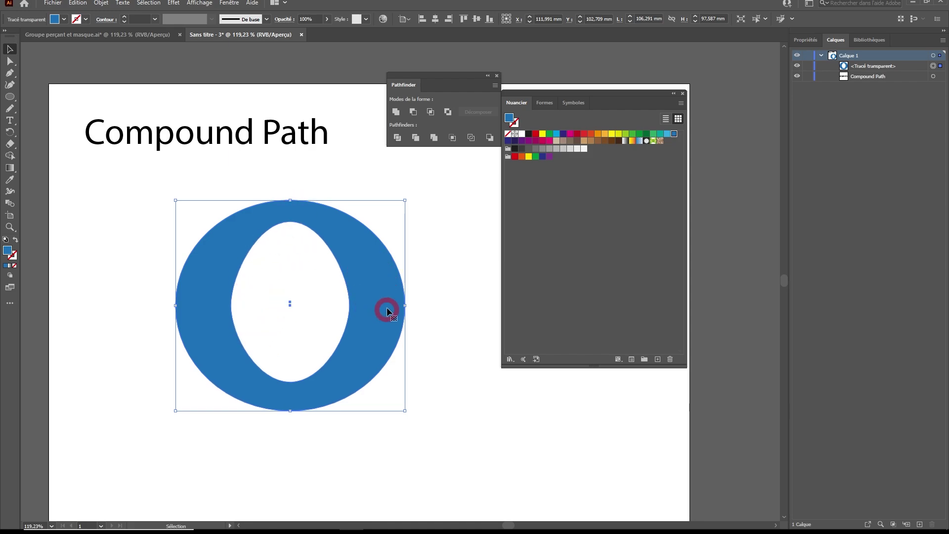
left_click_drag(388, 297, 359, 264)
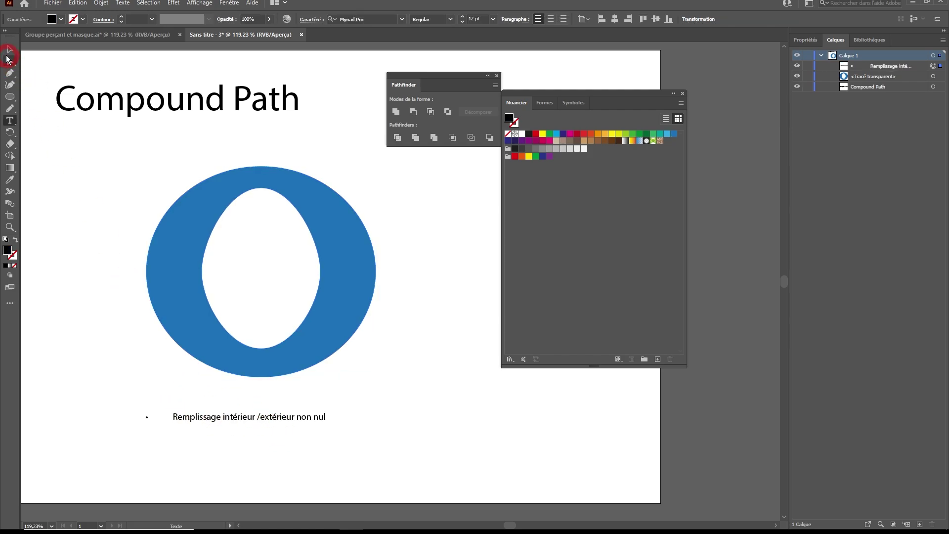
Enlarge the bulleted text "Remplissage intérieur /extérieur non nul" beneath the shape.
left_click(9, 49)
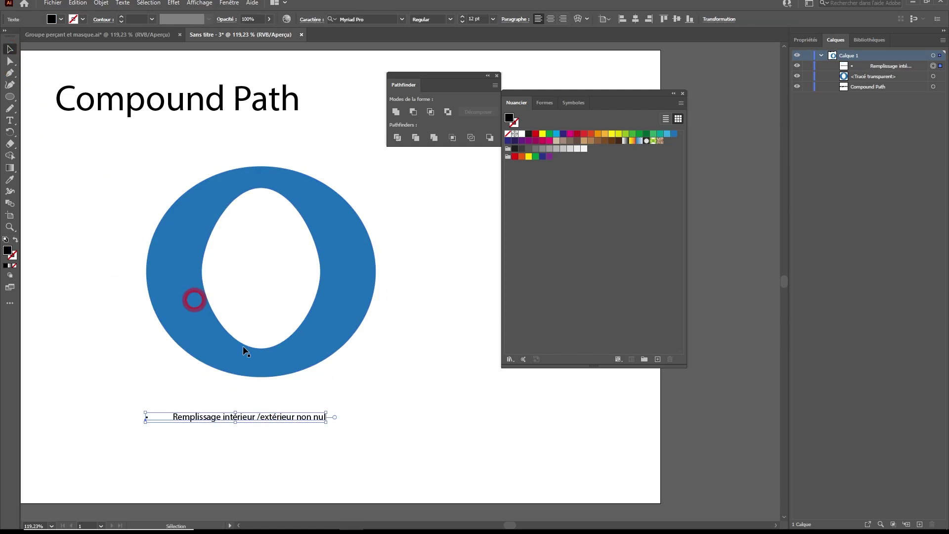
left_click_drag(327, 413, 460, 371)
left_click(457, 369)
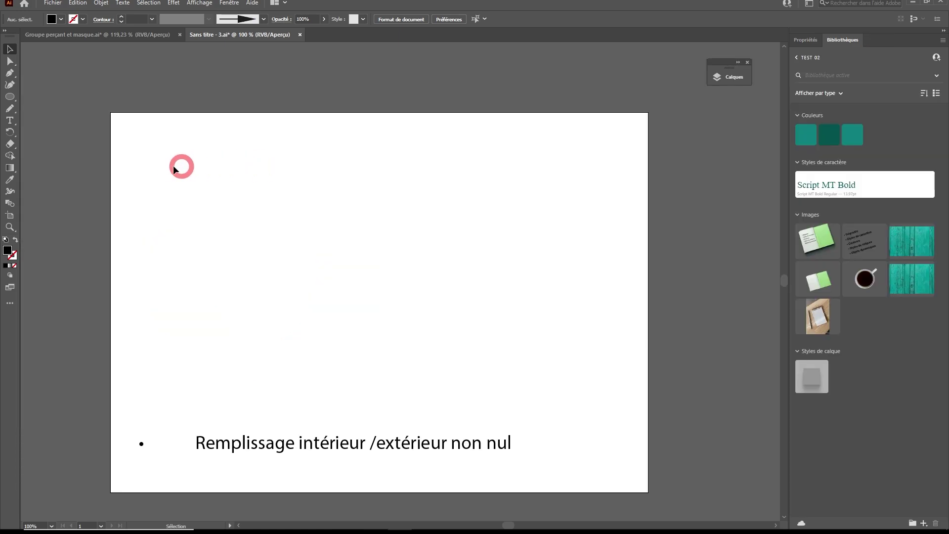
Draw a black ellipse about 126 × 117 mm above the bulleted text and deselect it.
key("l")
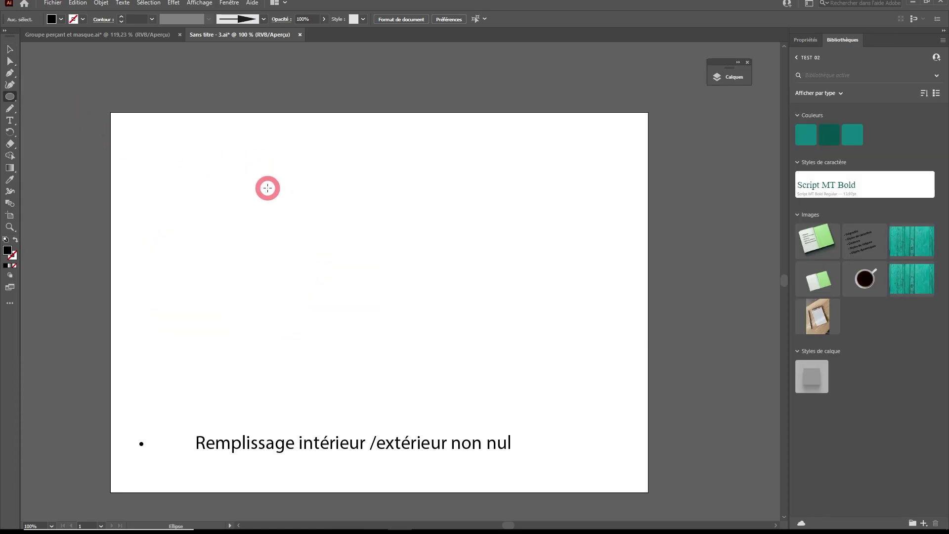
left_click_drag(244, 169, 472, 381)
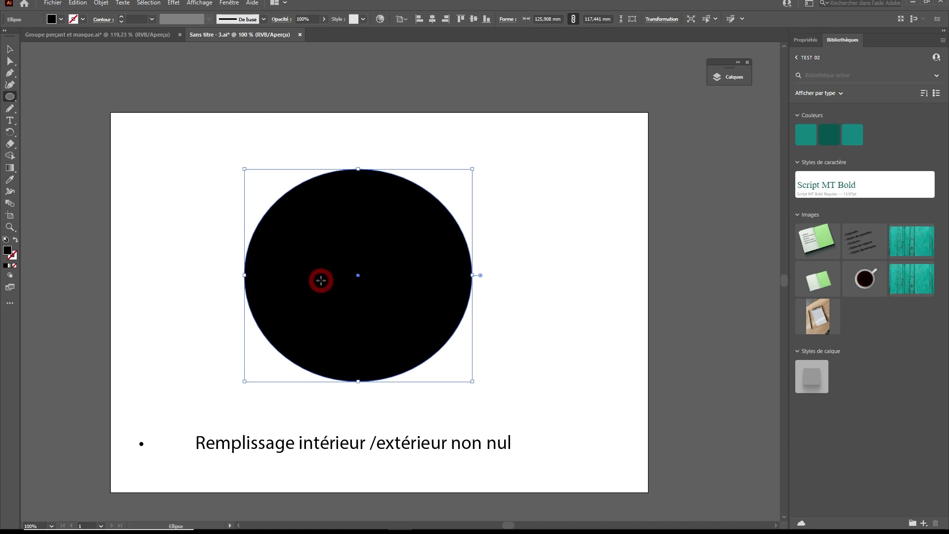
key("v")
left_click(602, 241)
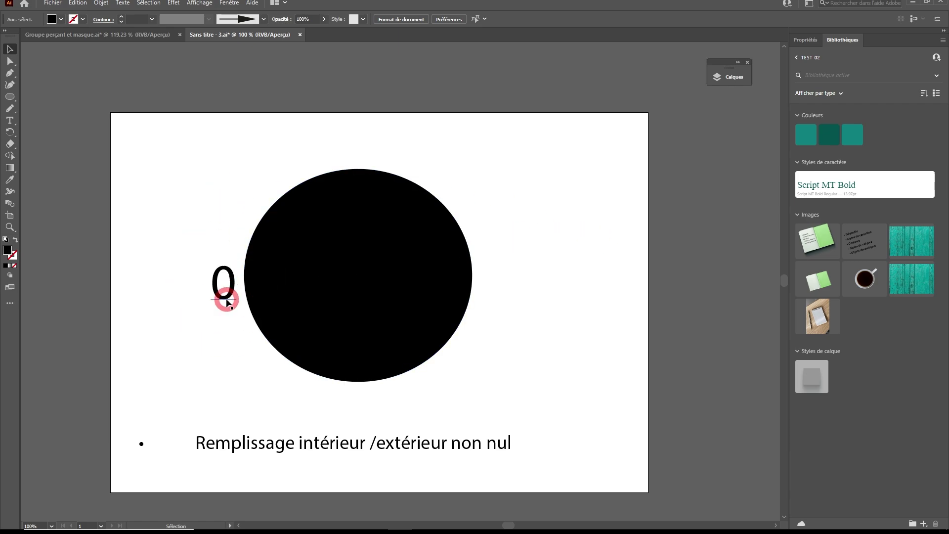
Examine the 0 and 1 numbering of the areas outside and inside the black ellipse.
left_click(316, 295)
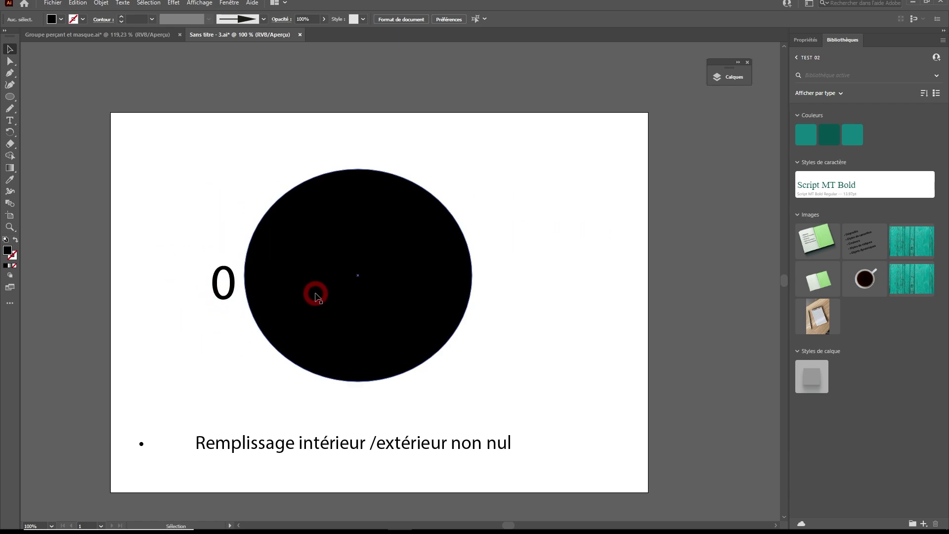
left_click(212, 240)
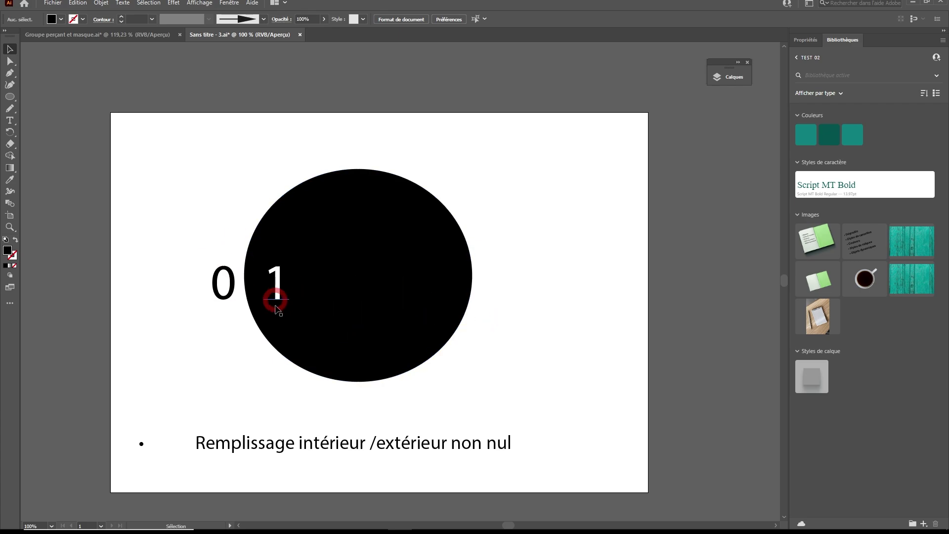
left_click(340, 265)
left_click(540, 314)
left_click(427, 271)
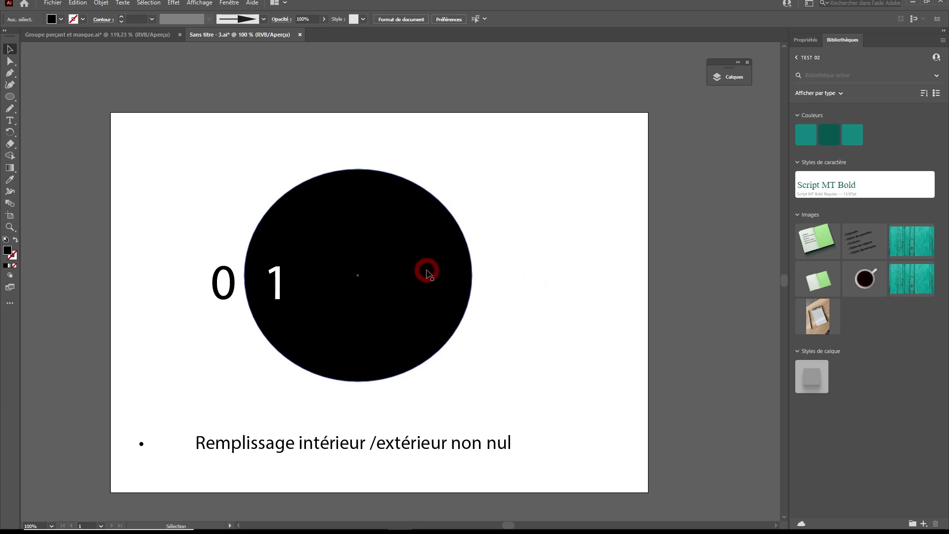
left_click(432, 237)
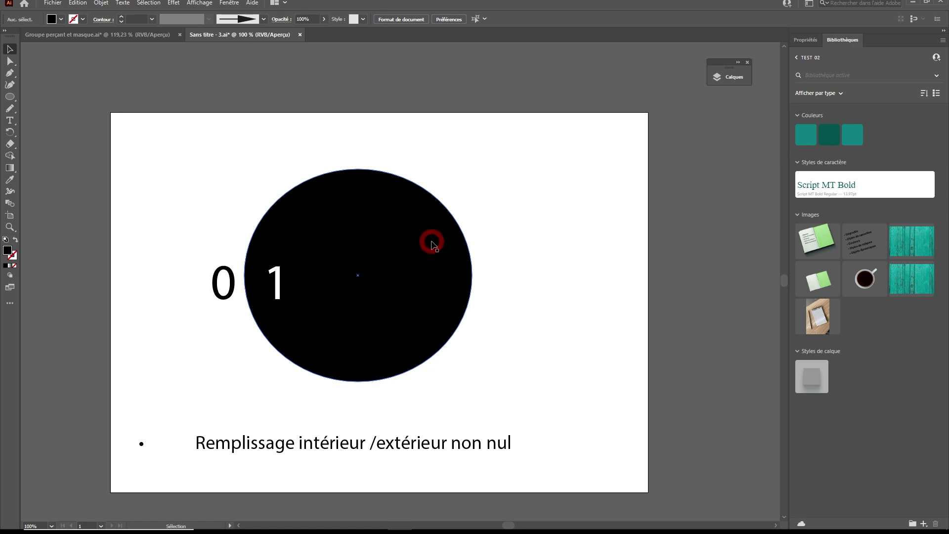
left_click(431, 242)
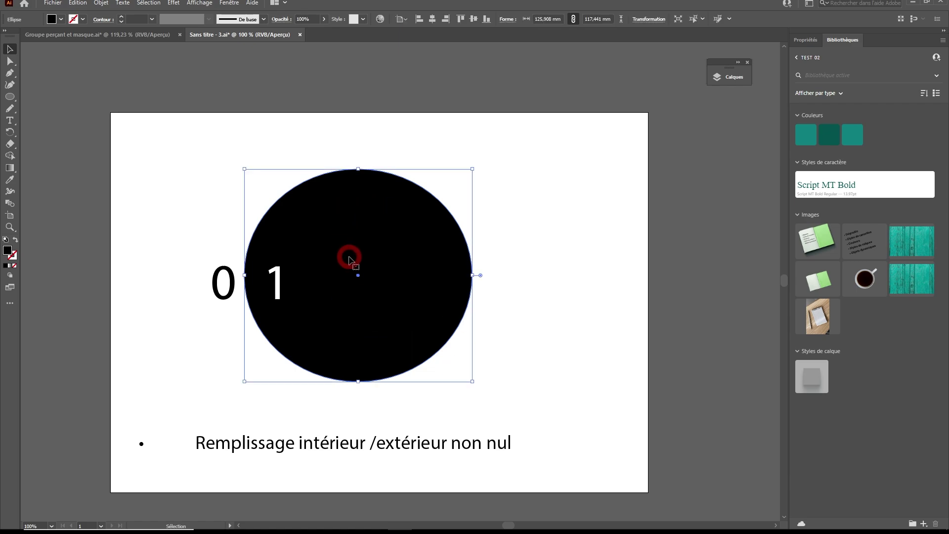
Draw a circle about 75 mm in diameter centred inside the large black ellipse, and select the outer ellipse.
key("l")
left_click_drag(304, 210, 434, 339)
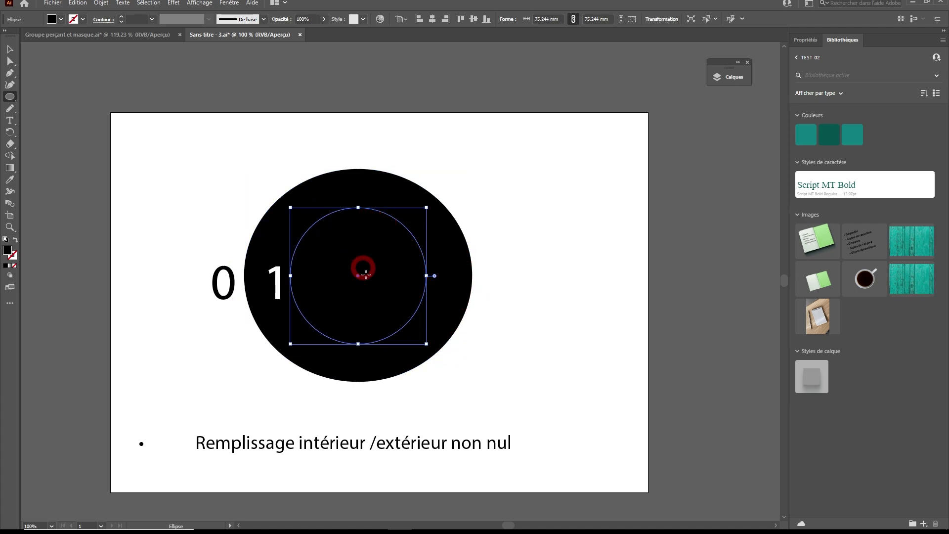
key("v")
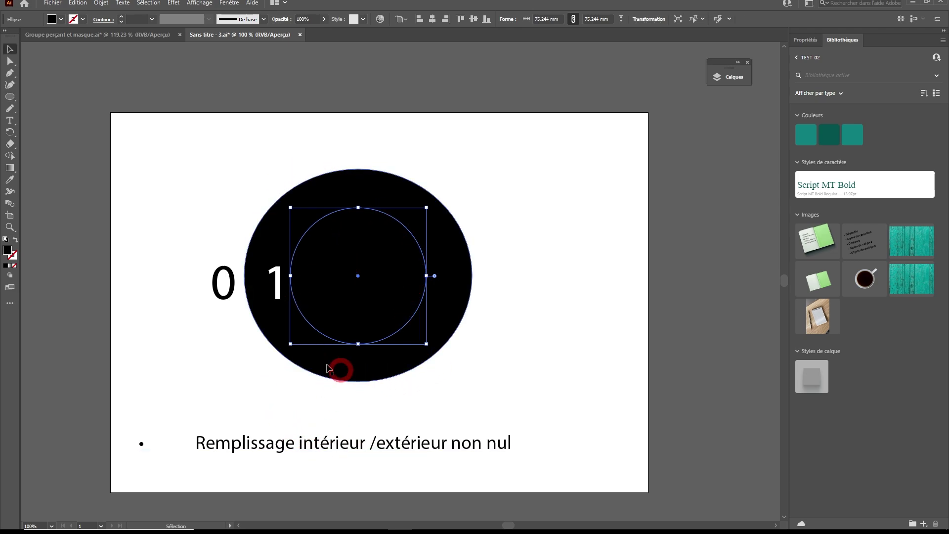
left_click(347, 194)
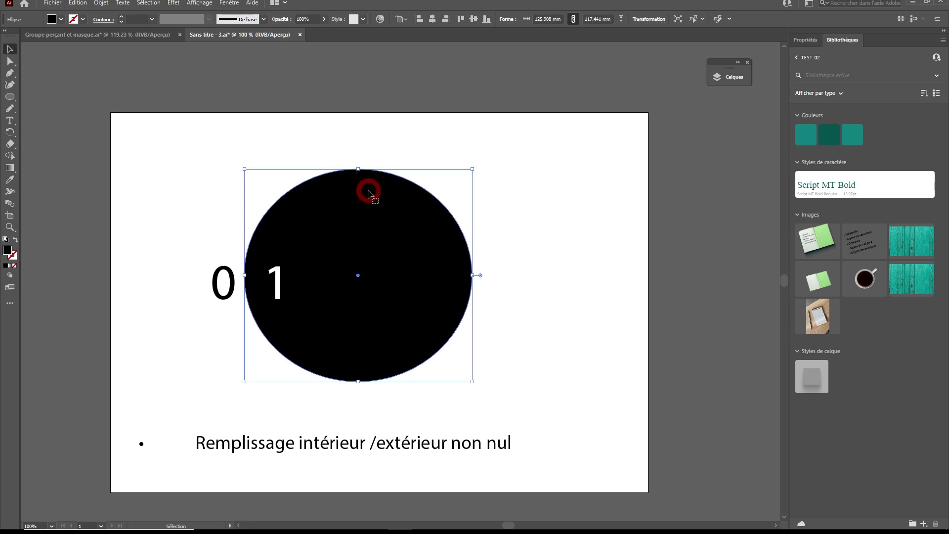
Give the large black ellipse a green stroke and set its weight to 9 pt.
left_click(7, 251)
left_click(429, 145)
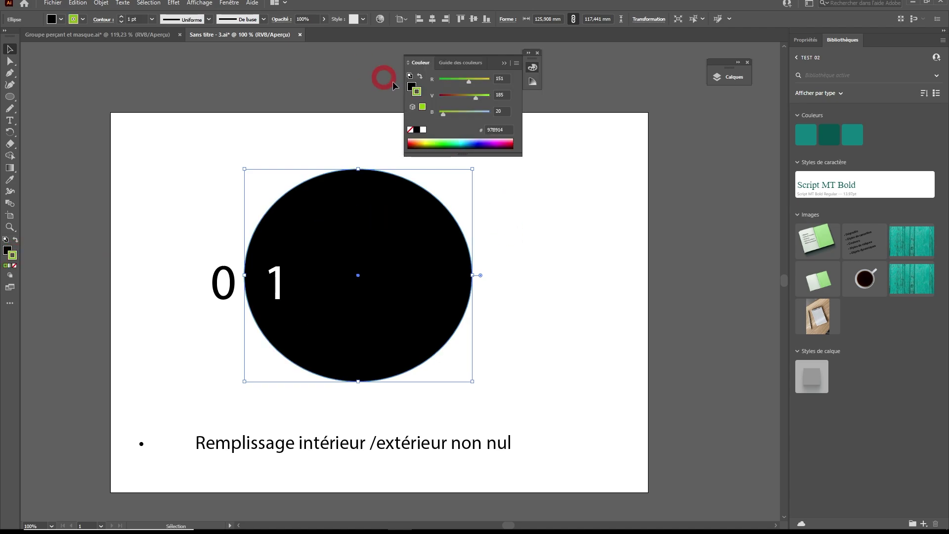
left_click(805, 40)
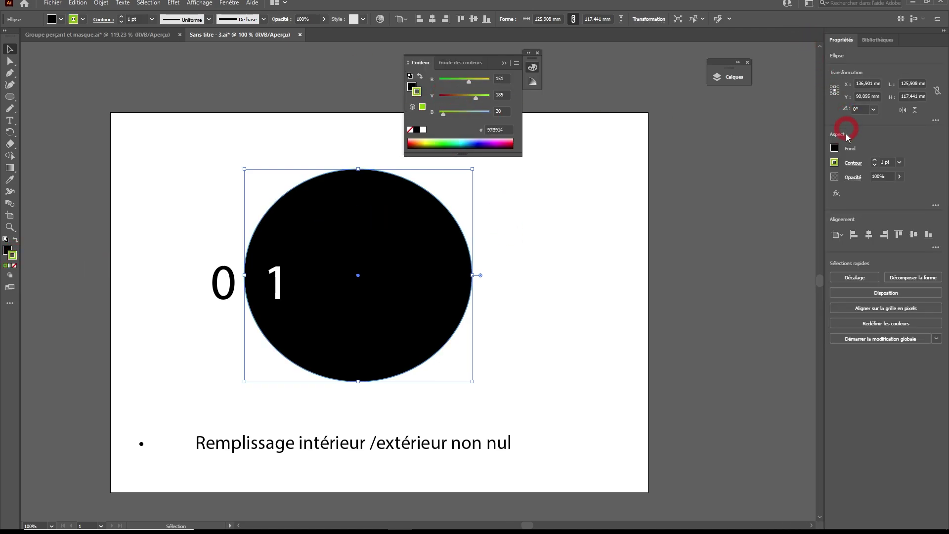
left_click(874, 160)
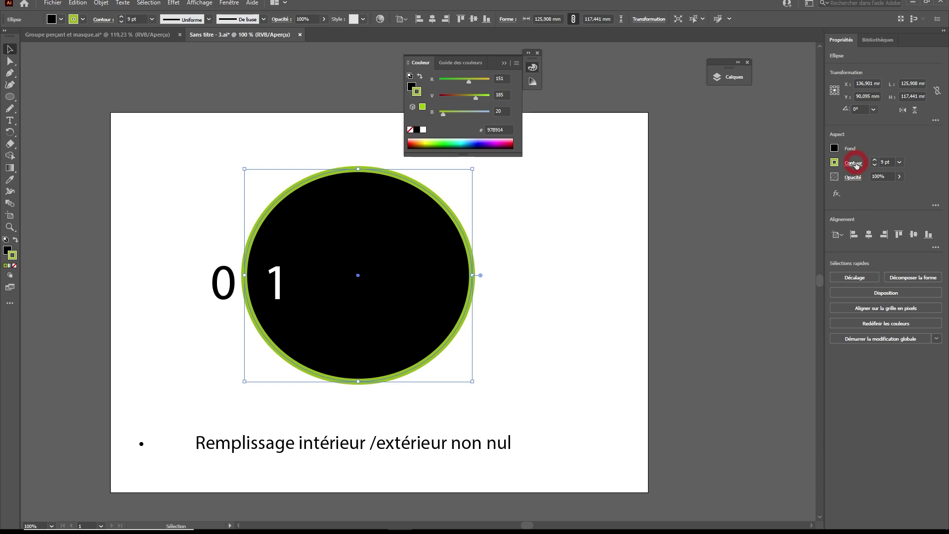
Add a triangular arrowhead to the end of the ellipse's green stroke and scale it to 61%.
left_click(856, 165)
left_click(836, 271)
left_click(799, 394)
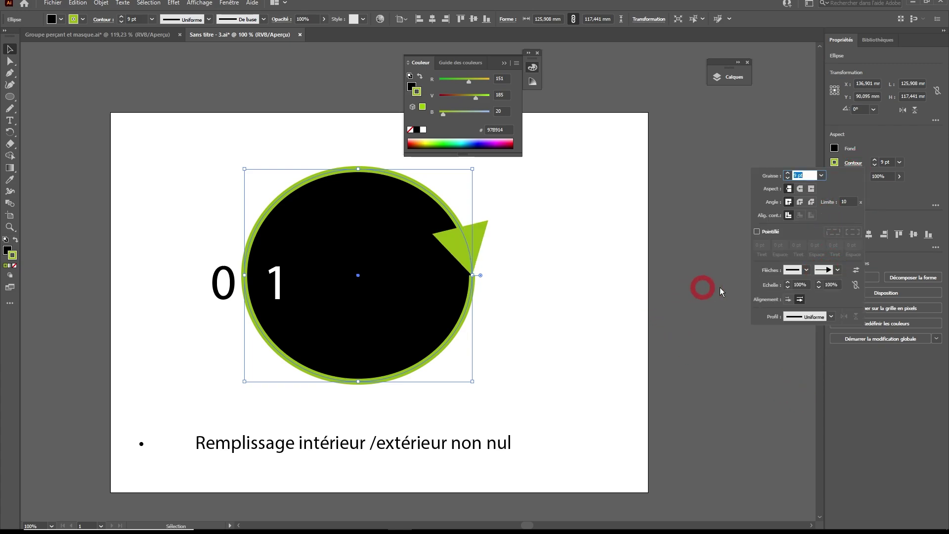
left_click(819, 288)
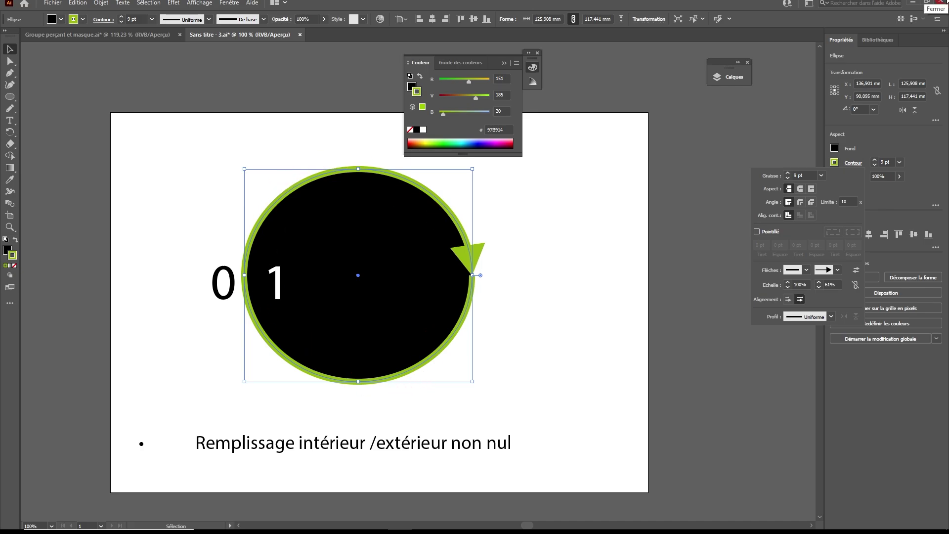
Copy the outer ellipse's green stroke and arrowhead style to the inner circle.
left_click(381, 260)
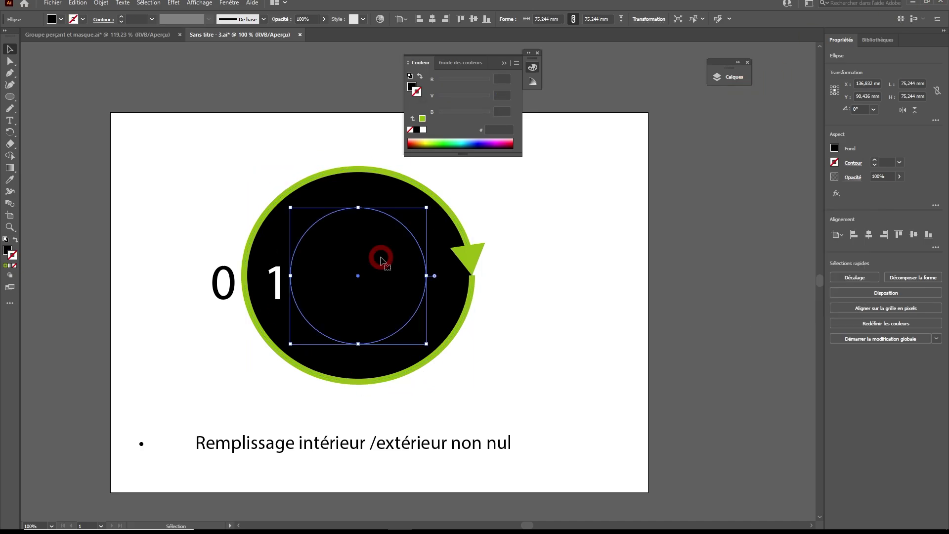
left_click(12, 181)
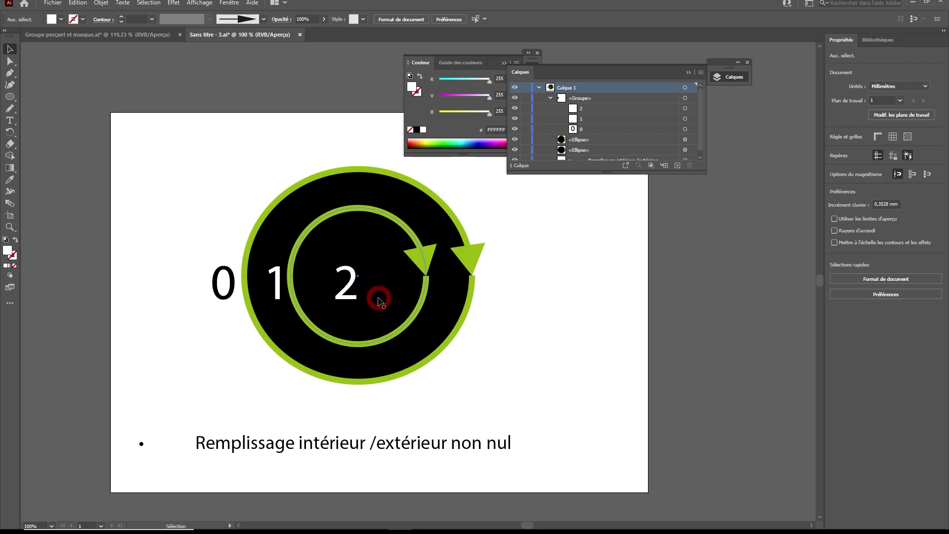
Try reversing the path direction of the inner circle, and undo the reversal.
left_click(425, 258)
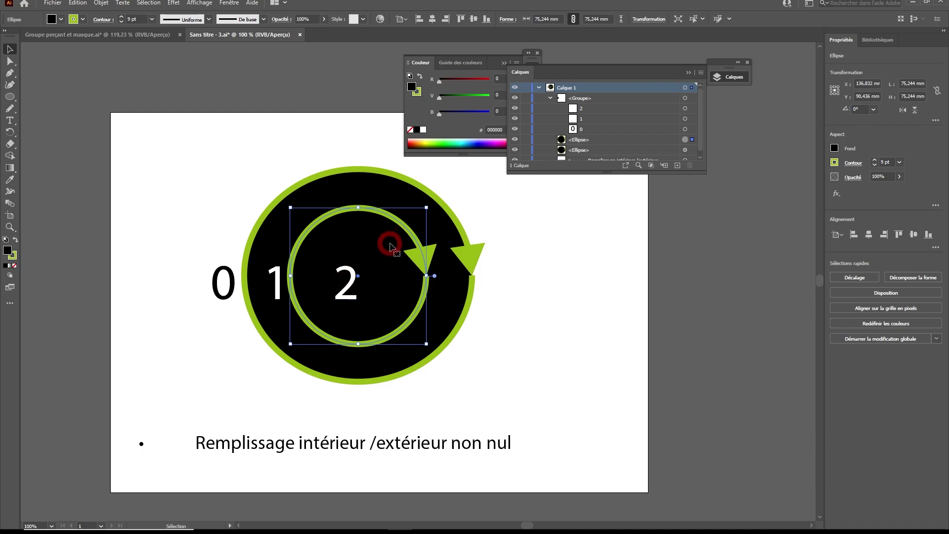
left_click(101, 3)
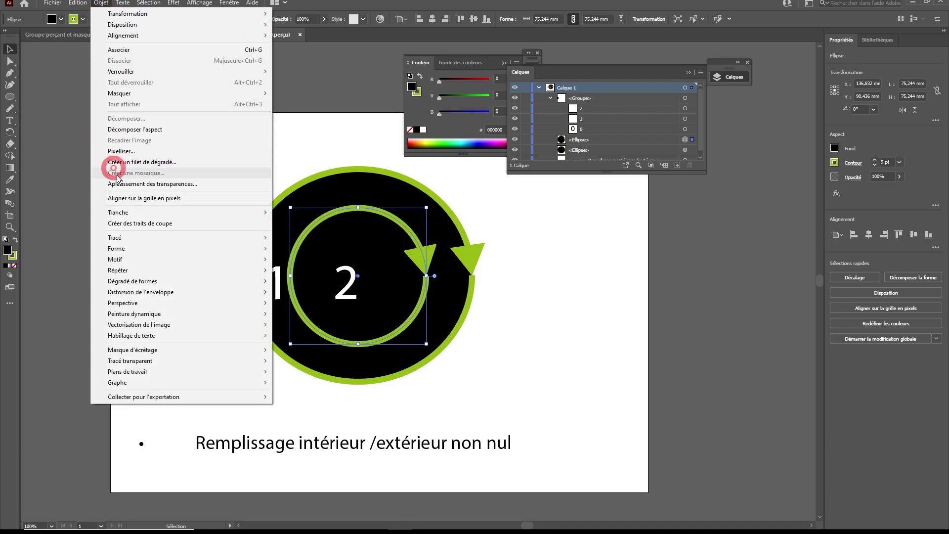
mouse_move(131, 241)
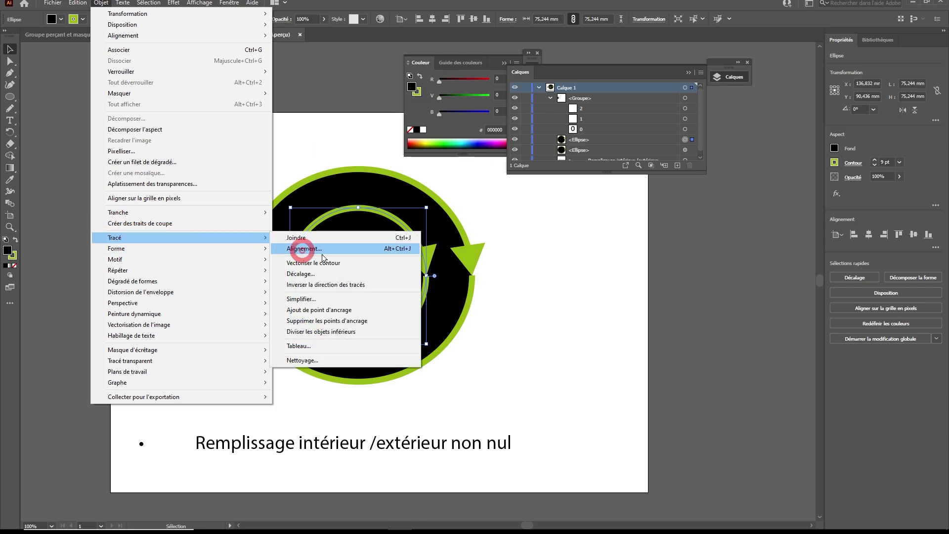
left_click(374, 291)
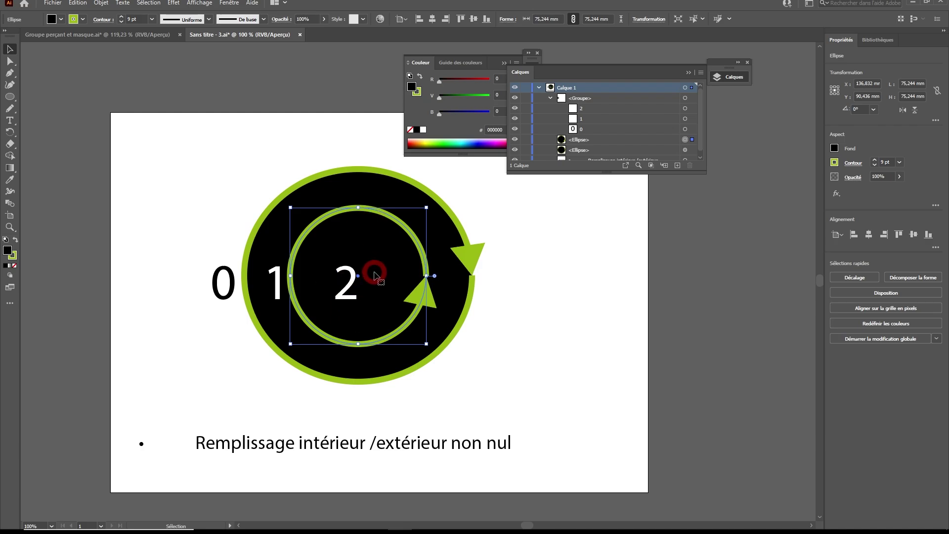
key("ctrl+z")
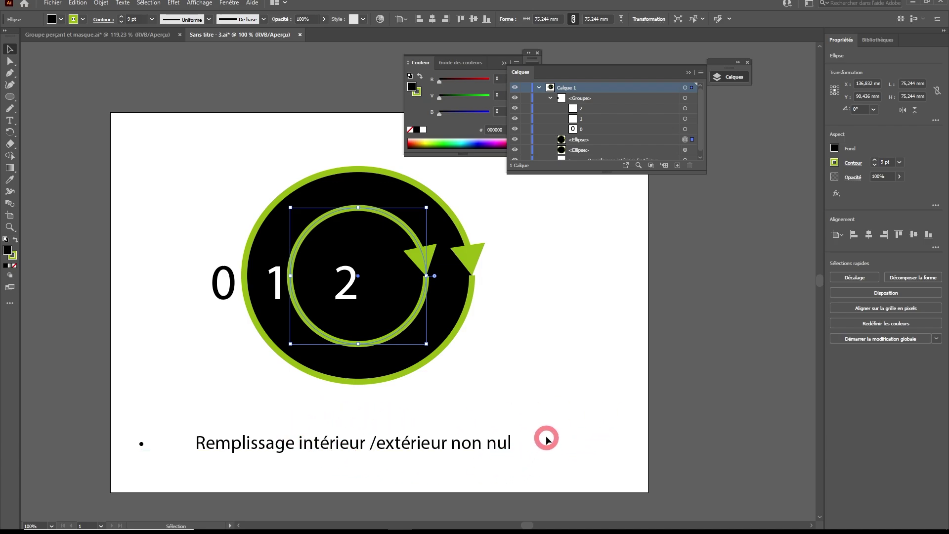
Combine the outer ellipse and the inner circle into a compound path, and enlarge the layers list to inspect it.
left_click_drag(355, 144, 394, 243)
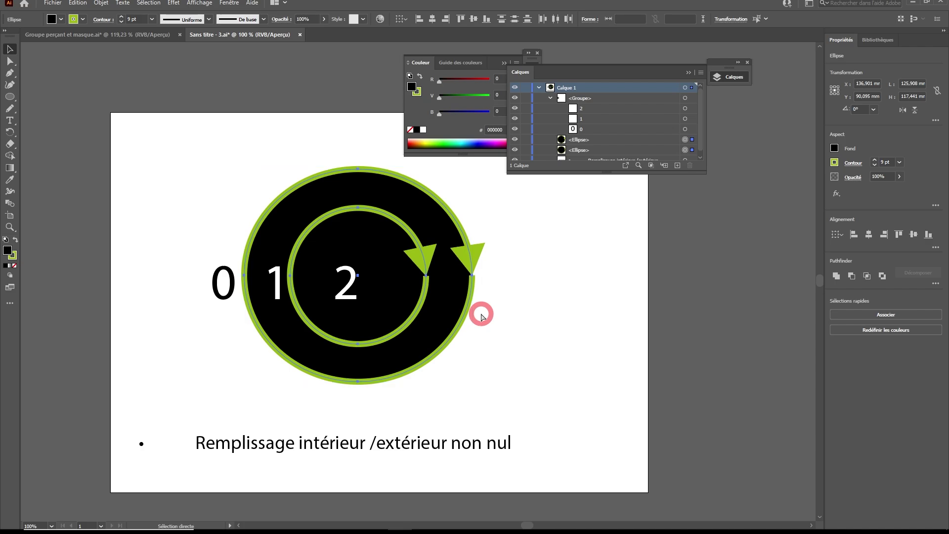
key("ctrl+8")
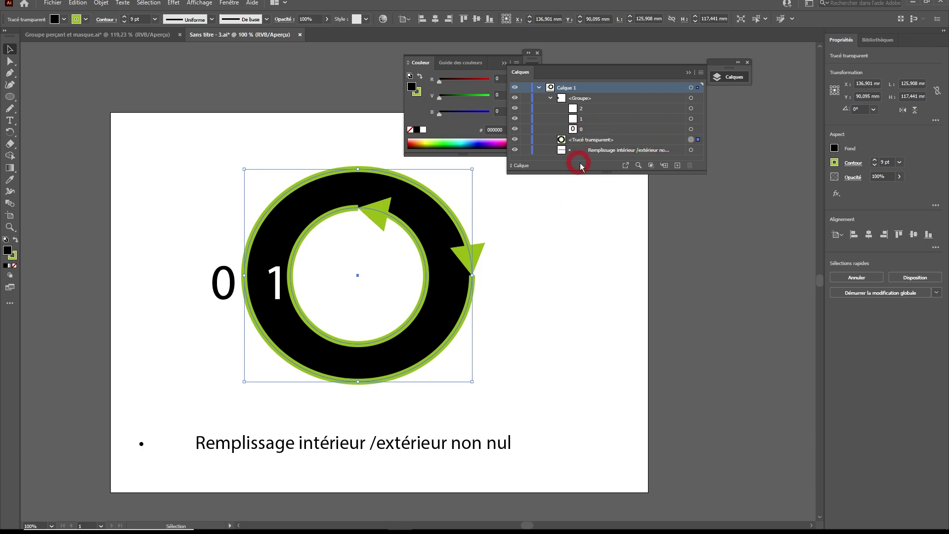
left_click_drag(588, 173, 589, 229)
left_click(644, 143)
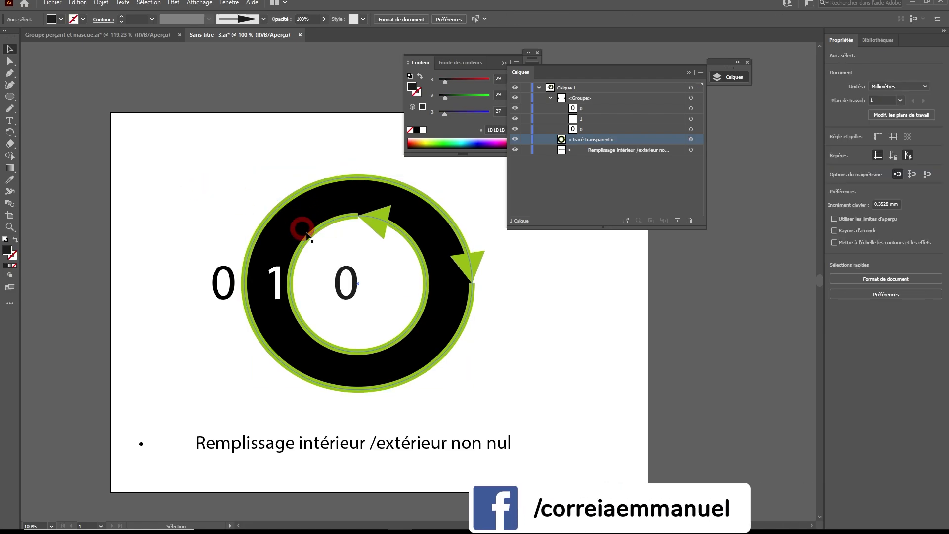
left_click(272, 224)
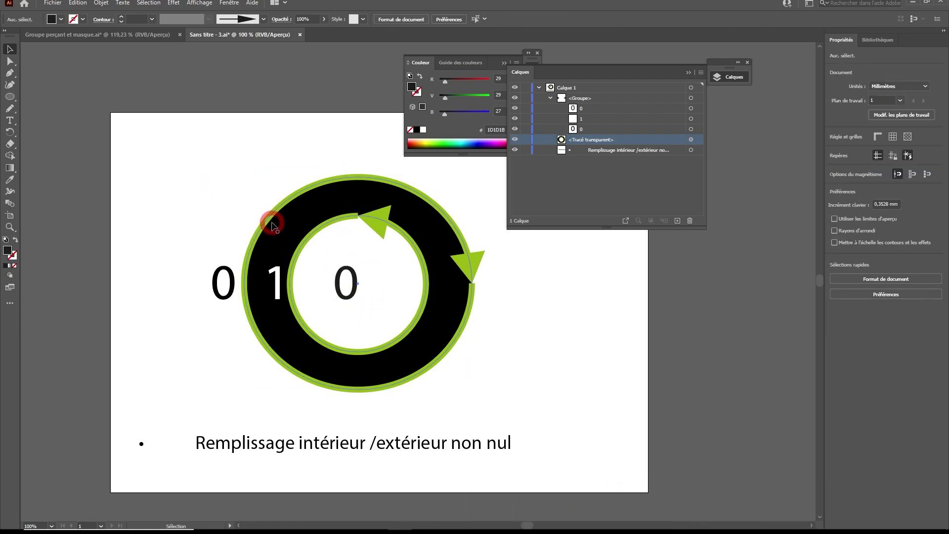
Delete the compound path and its area numbers above the bulleted text.
left_click_drag(185, 171, 470, 356)
key("Delete")
Draw a dark ellipse about 144 × 141 mm above the text and give it a green 10 pt stroke with an arrowhead.
left_click(9, 97)
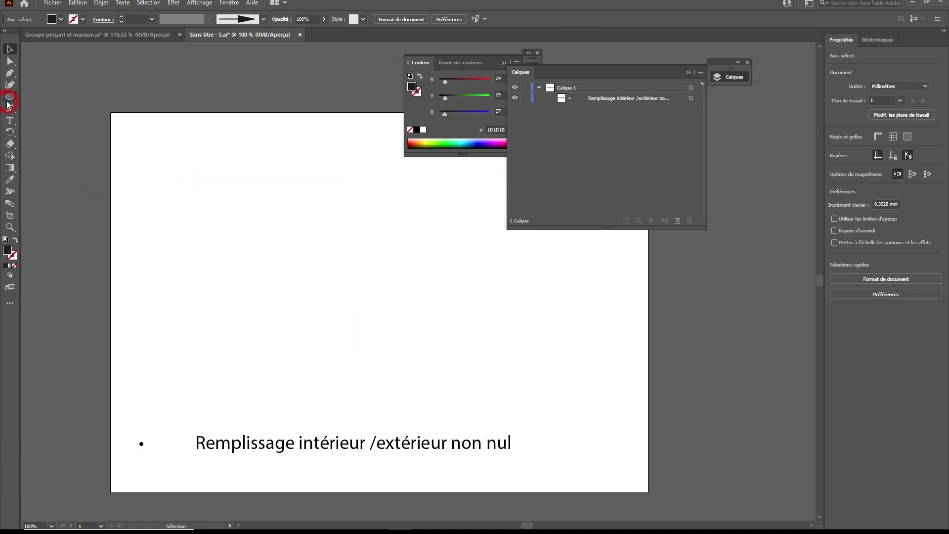
left_click_drag(239, 168, 456, 407)
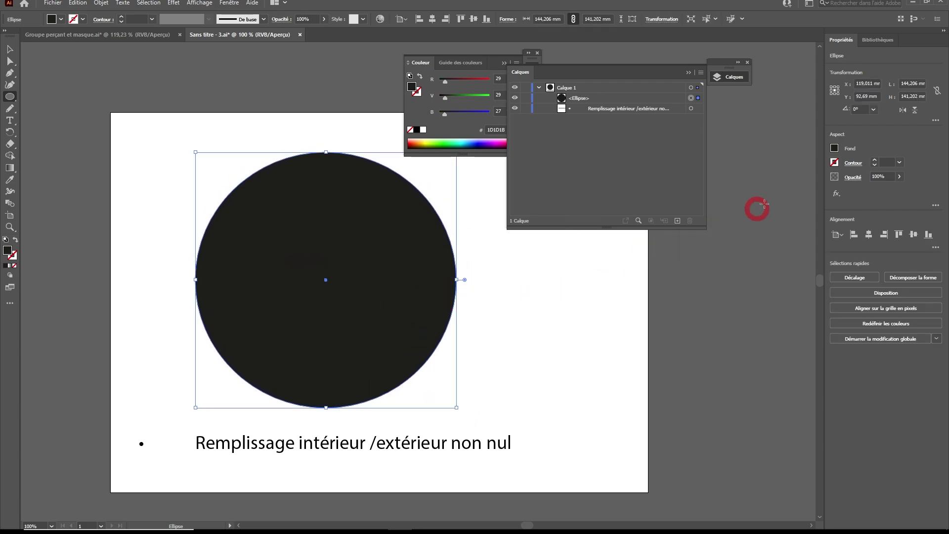
left_click(353, 199)
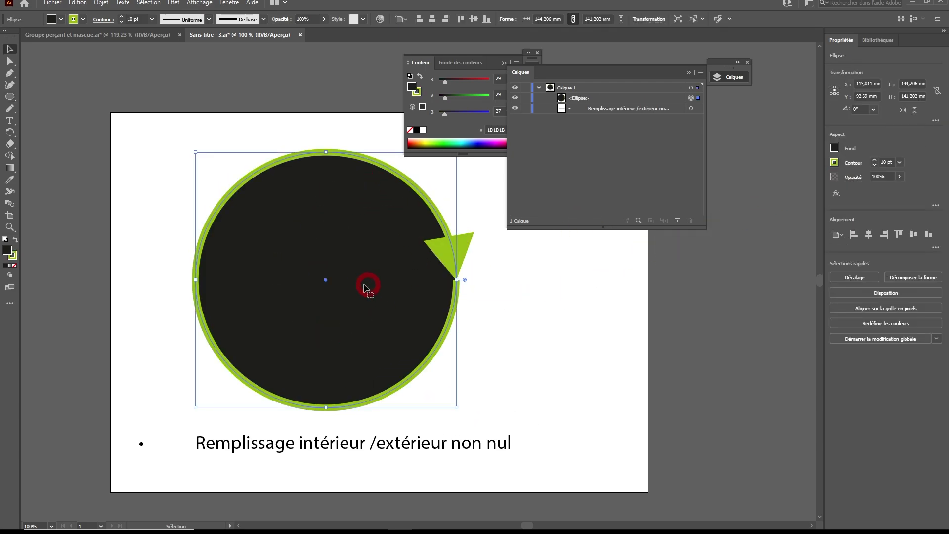
Create a concentric copy of the ellipse with Transform Each, scaled to 80% horizontally and vertically.
left_click(101, 3)
mouse_move(108, 16)
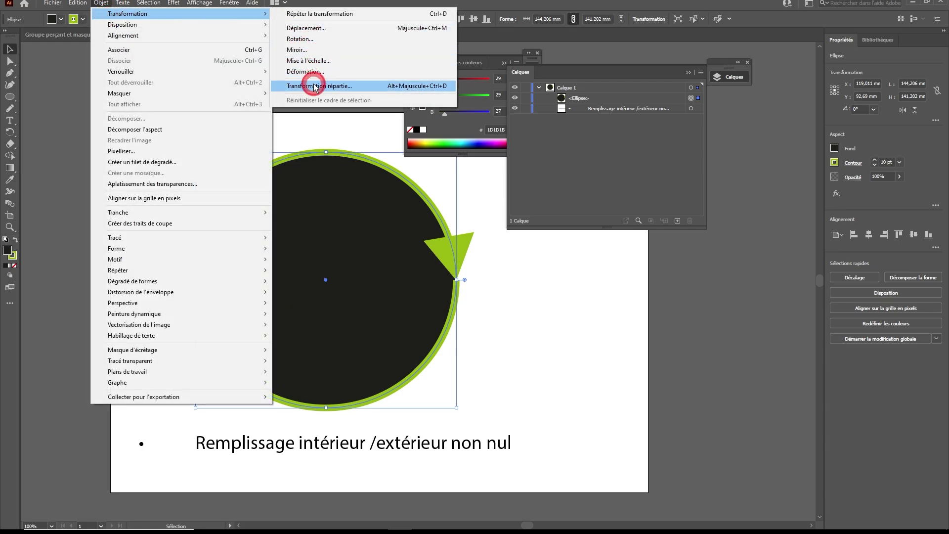
left_click(314, 86)
left_click_drag(315, 111, 155, 96)
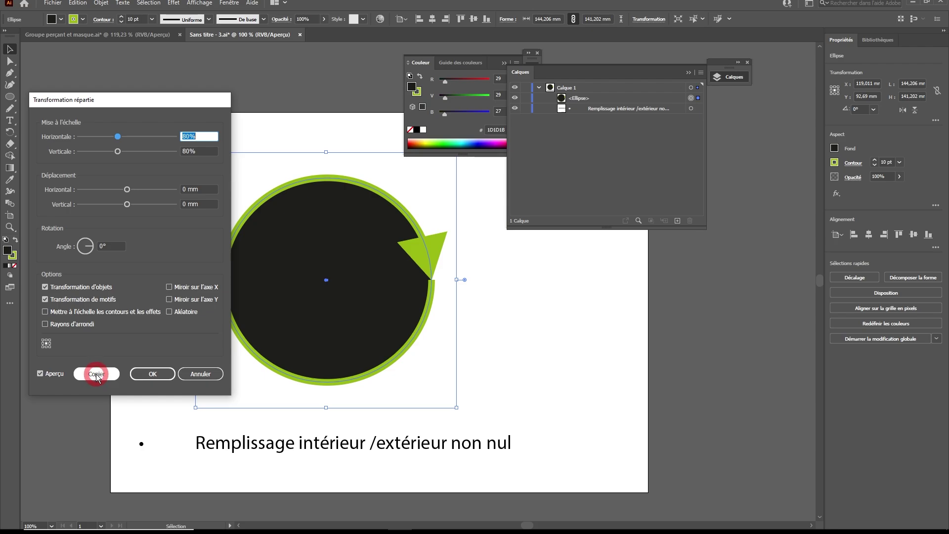
left_click(119, 374)
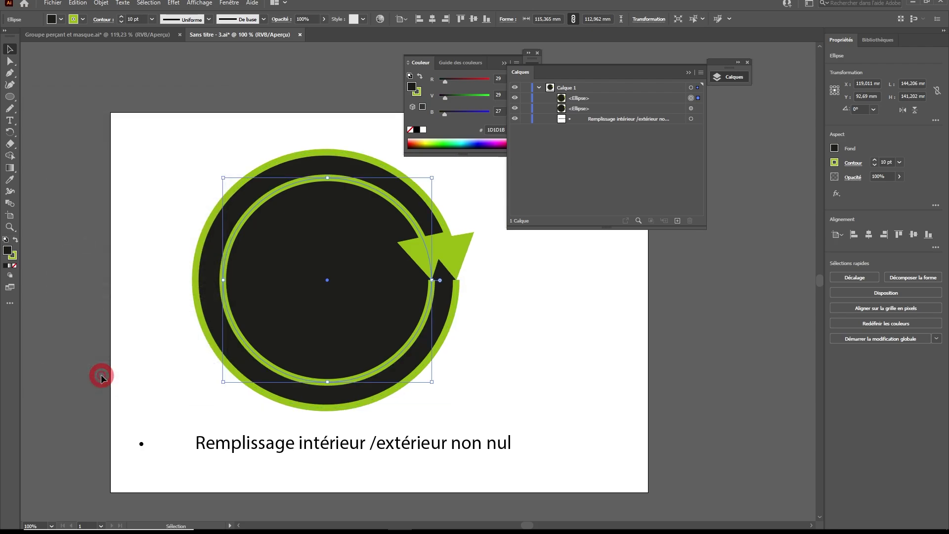
Repeat the scaled copy three more times to make five nested ellipses, and deselect them.
key("ctrl")
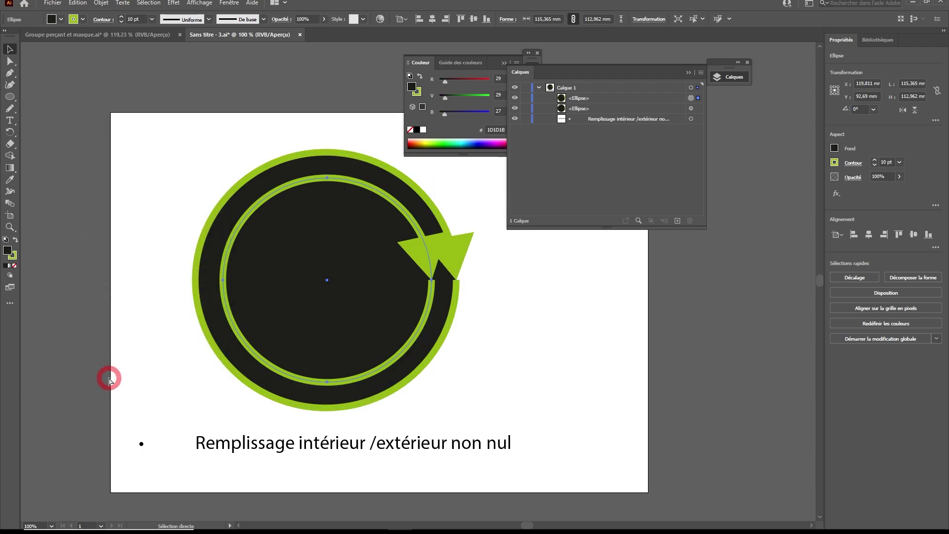
key("ctrl+d")
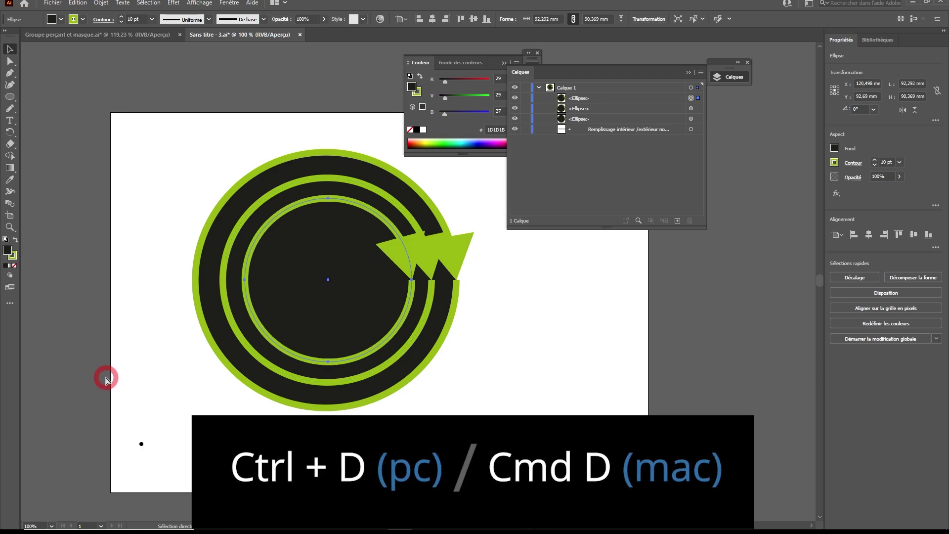
key("ctrl+d")
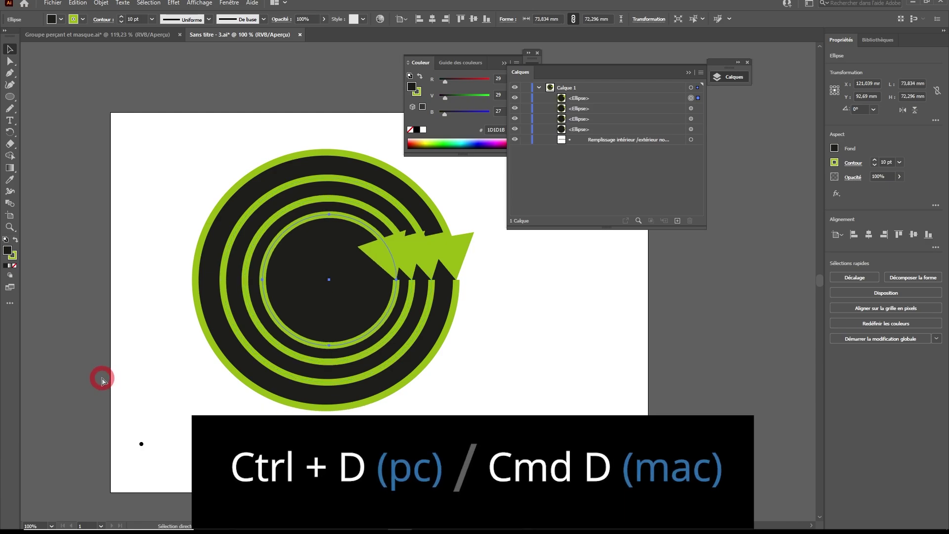
key("ctrl+d")
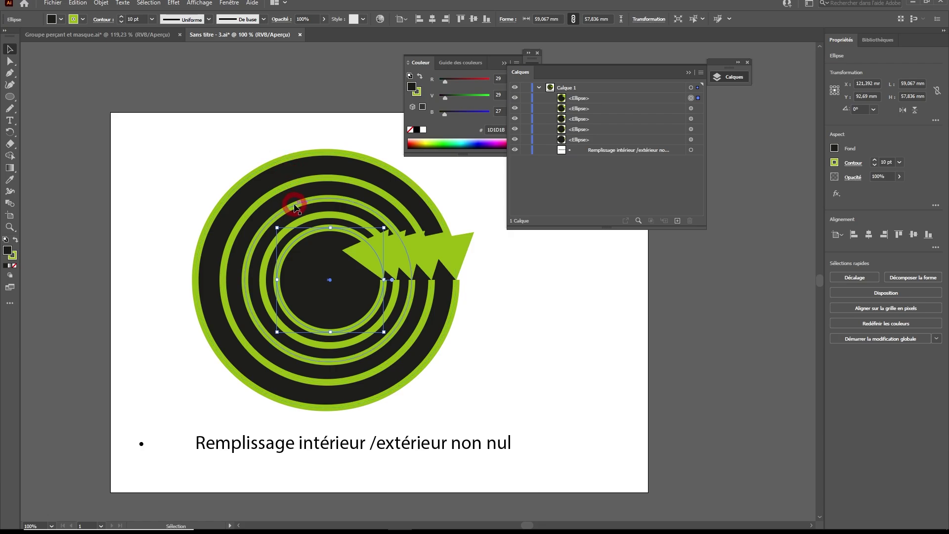
left_click(296, 133)
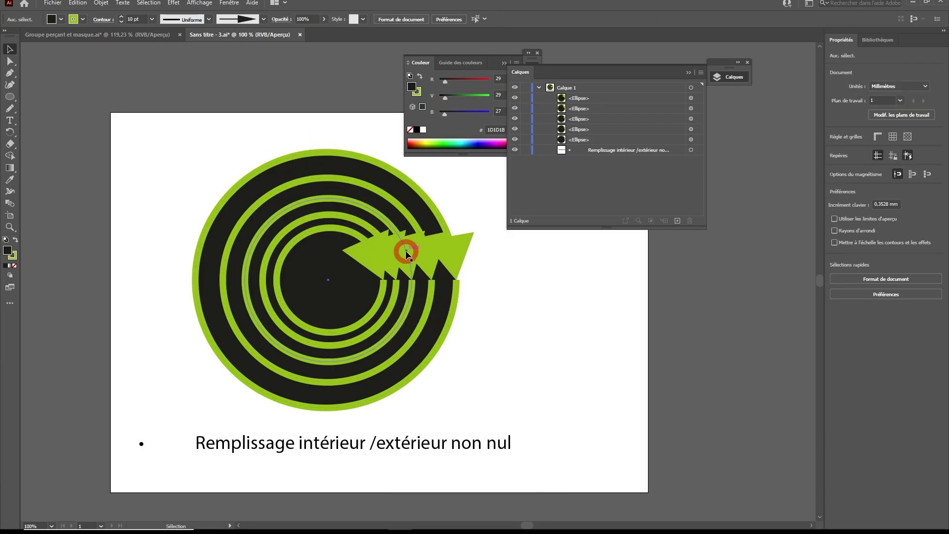
Reduce the stroke weight of all five nested ellipses to 3 pt.
left_click_drag(330, 139, 336, 267)
left_click(876, 165)
left_click(876, 165)
left_click(876, 165)
left_click(876, 165)
left_click(876, 165)
left_click(561, 309)
Combine all five nested ellipses into one compound path and deselect it.
left_click_drag(292, 118, 336, 283)
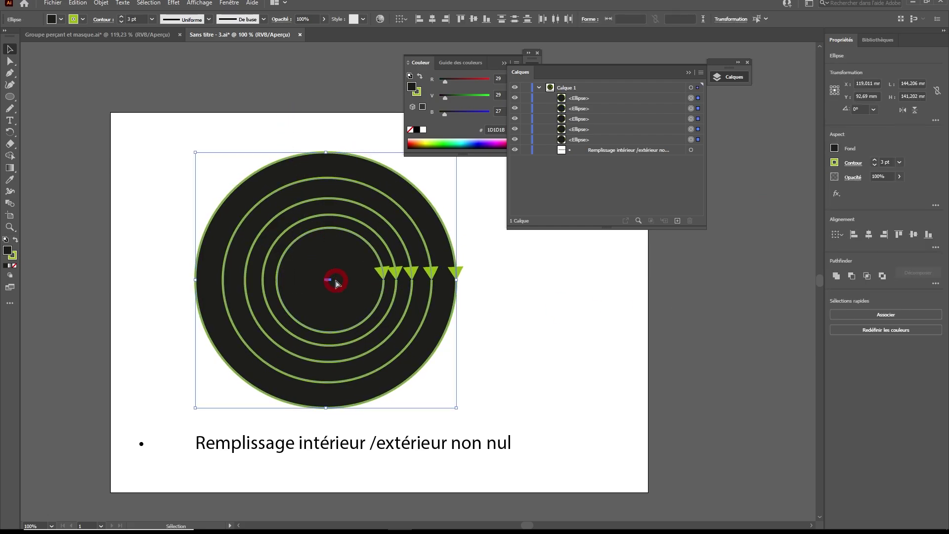
key("ctrl+8")
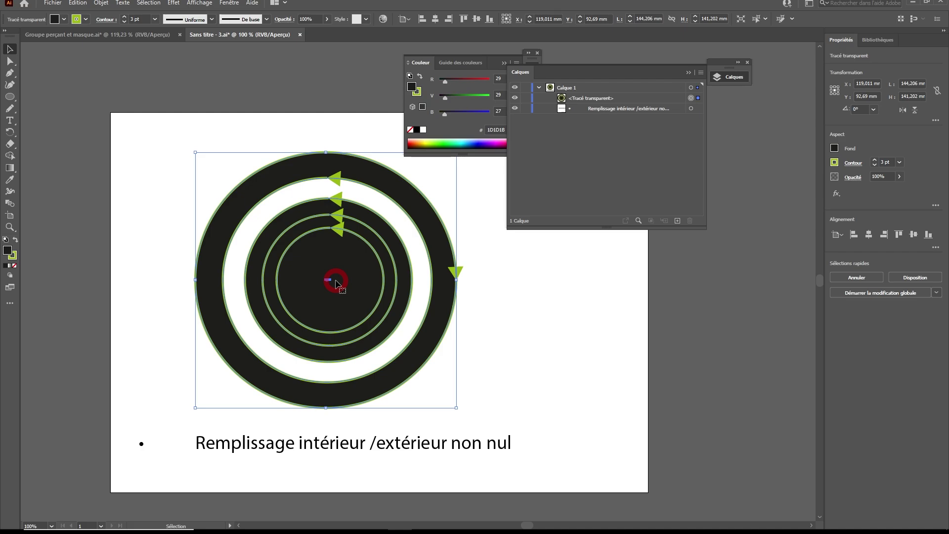
left_click(288, 124)
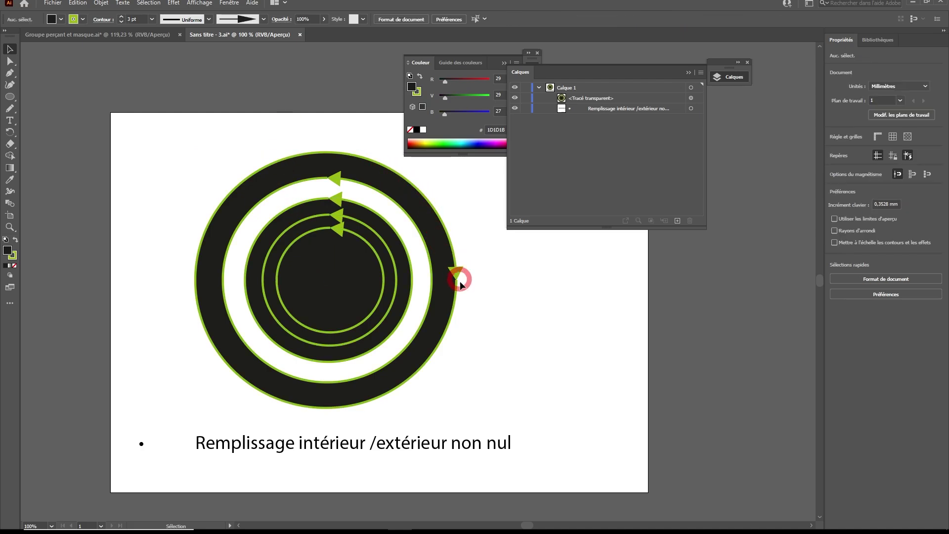
Examine the arrow directions and the filled and empty rings of the compound path at 150% zoom.
left_click(331, 252)
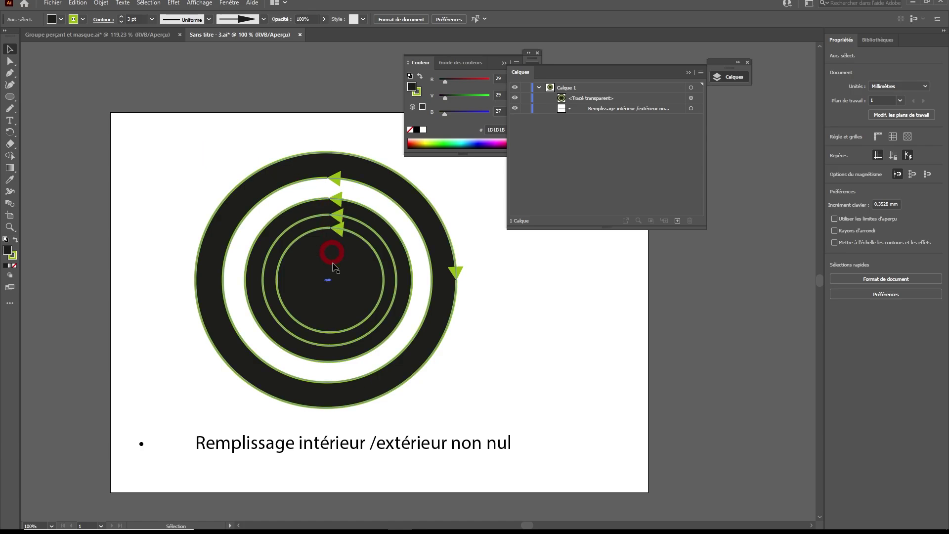
left_click(389, 207)
left_click_drag(366, 289, 296, 206)
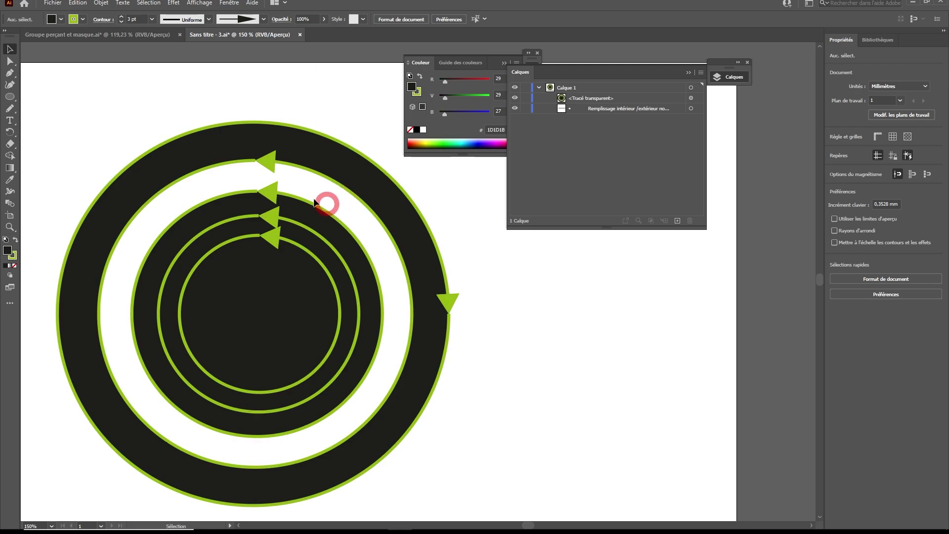
left_click(299, 196)
left_click(281, 247)
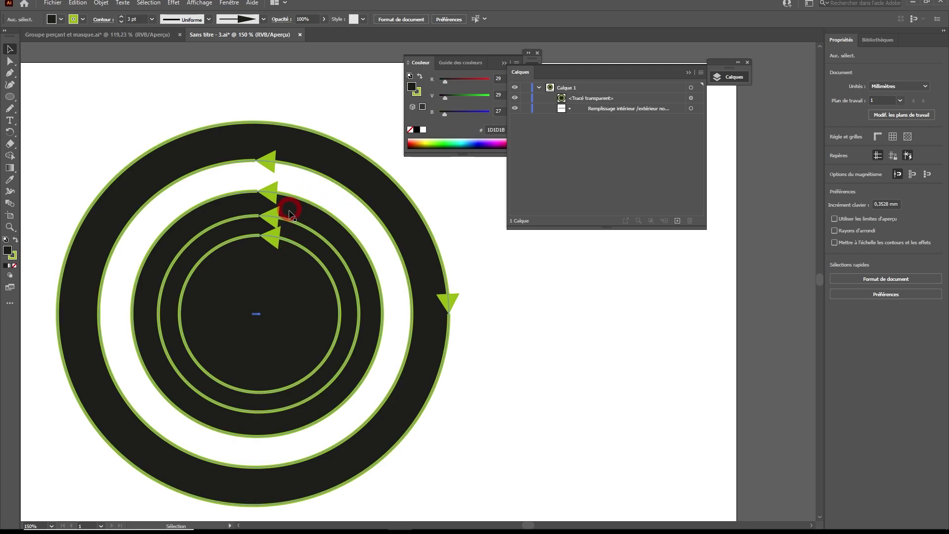
left_click(323, 286)
left_click(244, 205)
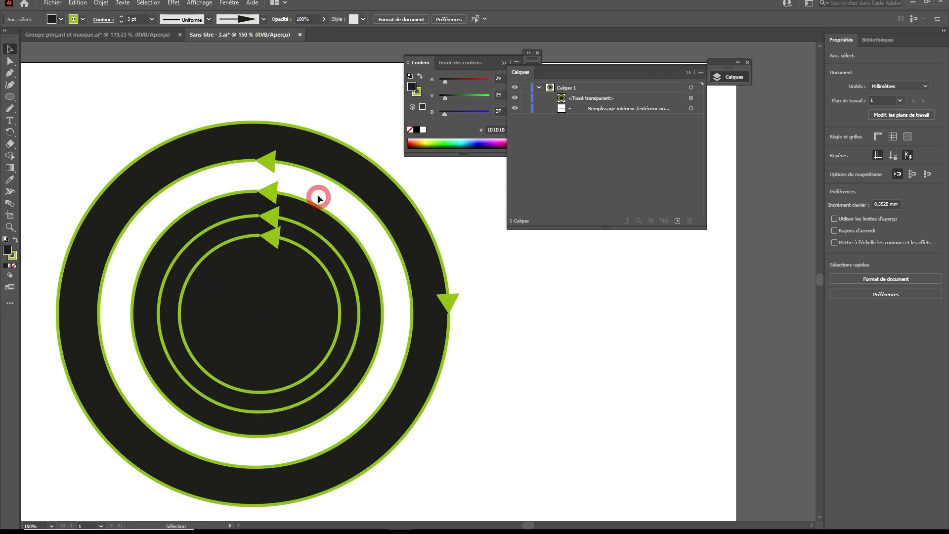
left_click(293, 206)
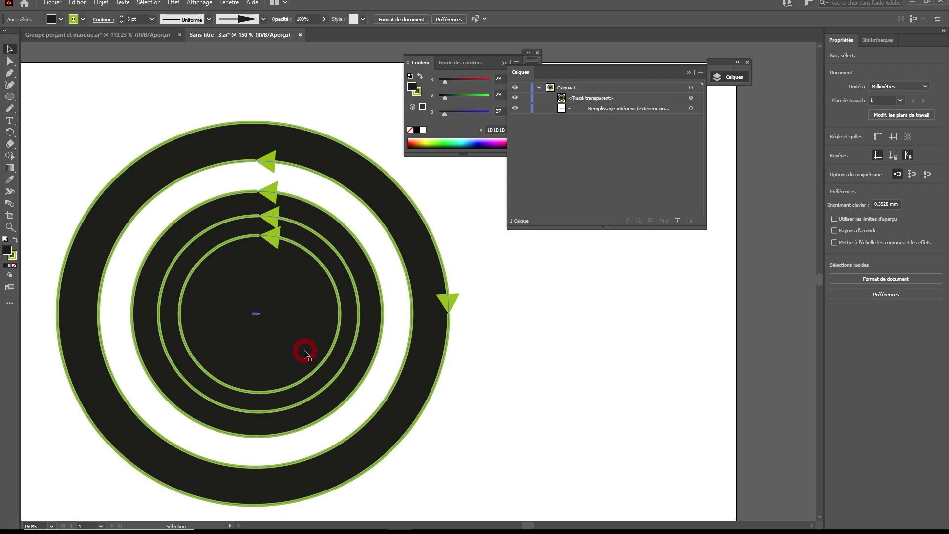
Select the compound path and show its object attributes (Options d'objet) fully expanded beside the artwork.
left_click(303, 230)
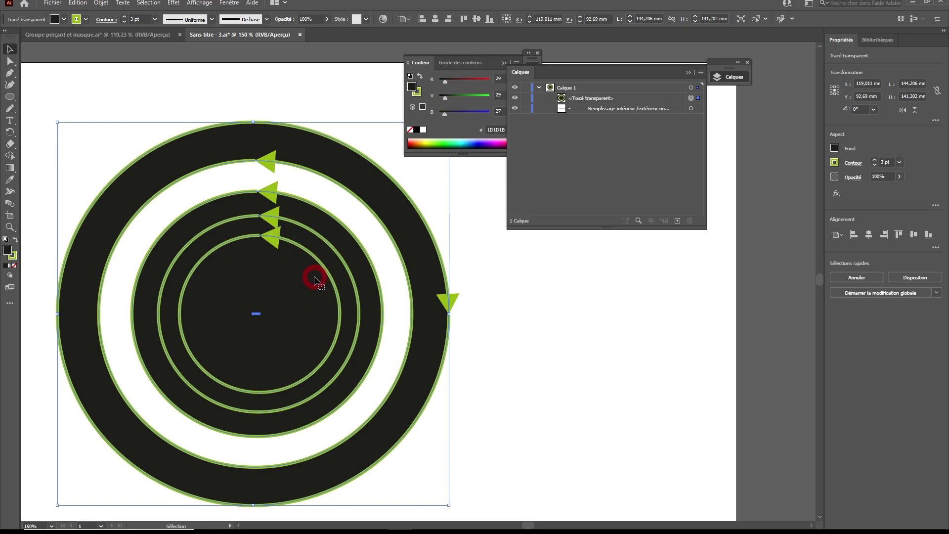
left_click(228, 3)
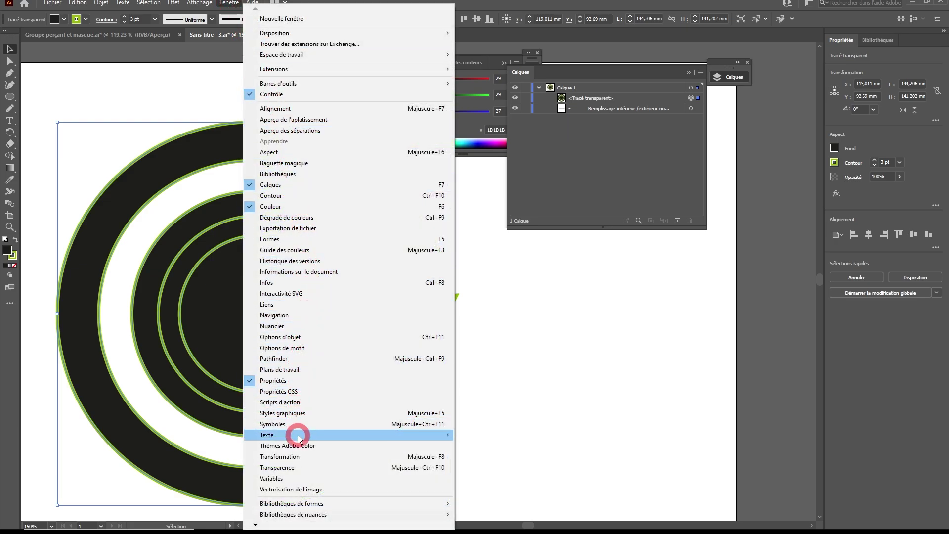
left_click(291, 342)
left_click_drag(733, 125, 566, 260)
left_click(519, 268)
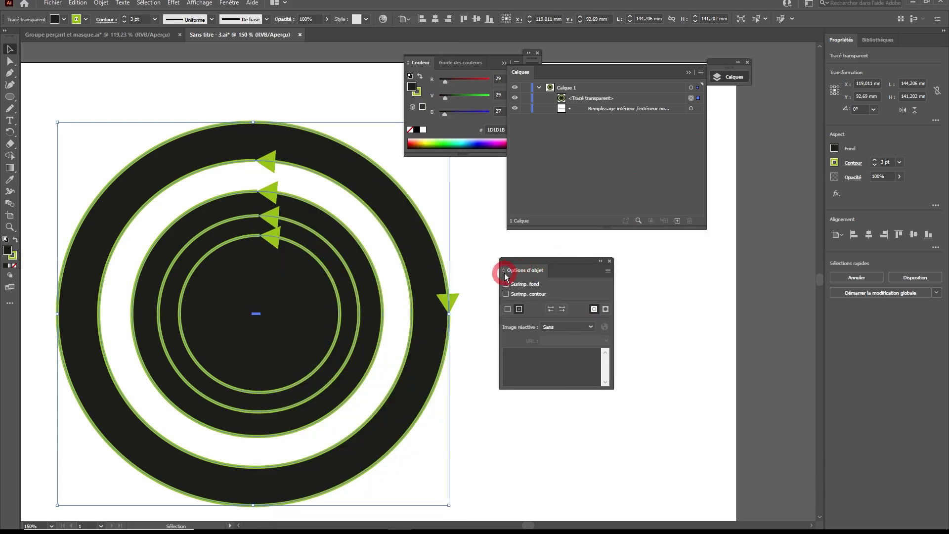
left_click(504, 271)
left_click(504, 271)
left_click(503, 271)
left_click(504, 270)
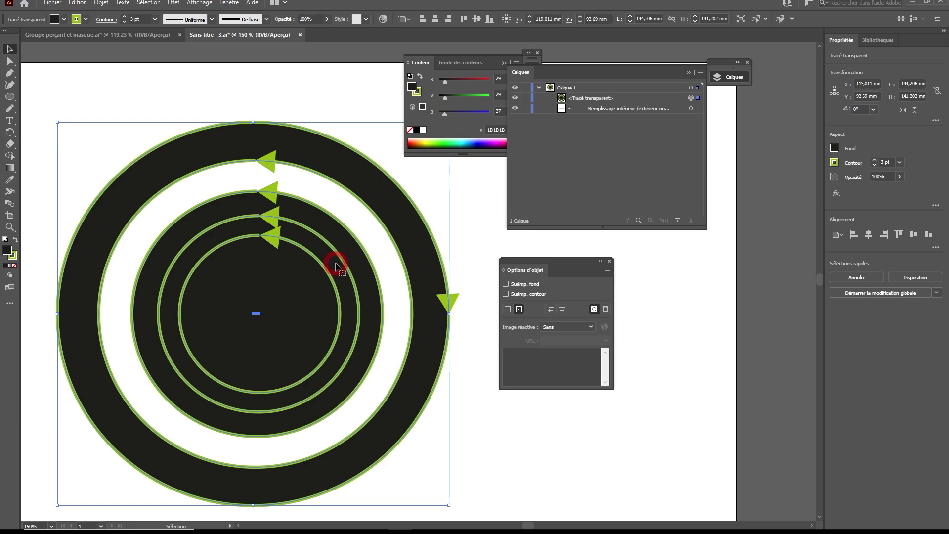
Isolate the compound path, reverse the direction of its second-smallest ellipse, and exit isolation mode.
right_click(201, 259)
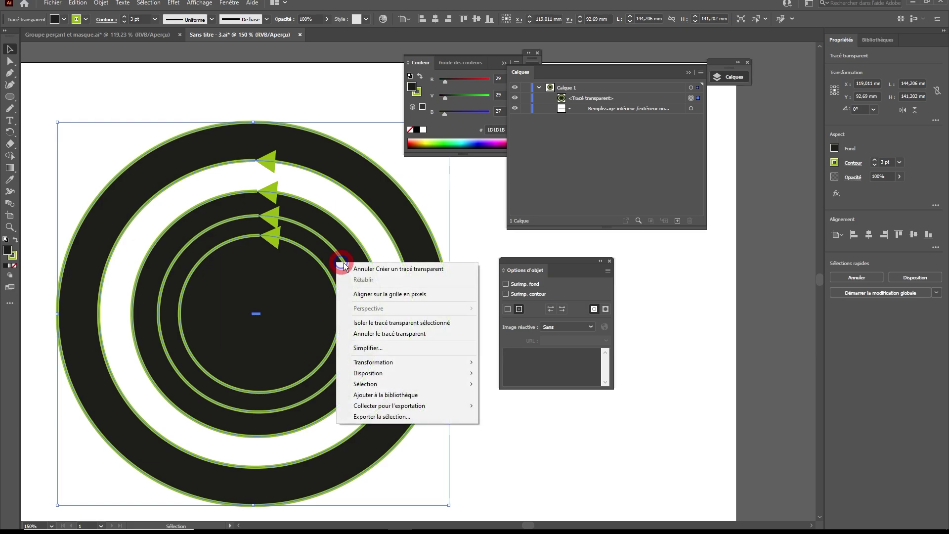
left_click(382, 324)
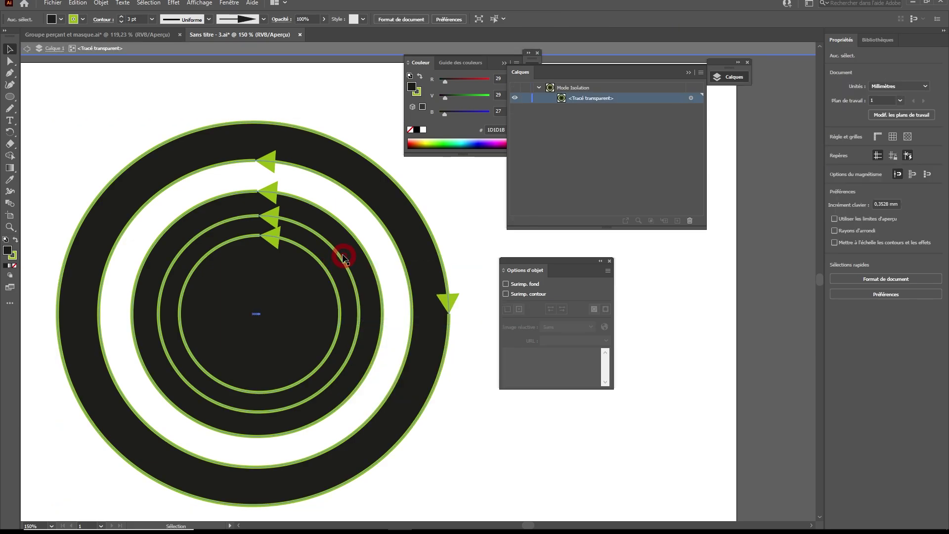
left_click(335, 253)
left_click(562, 310)
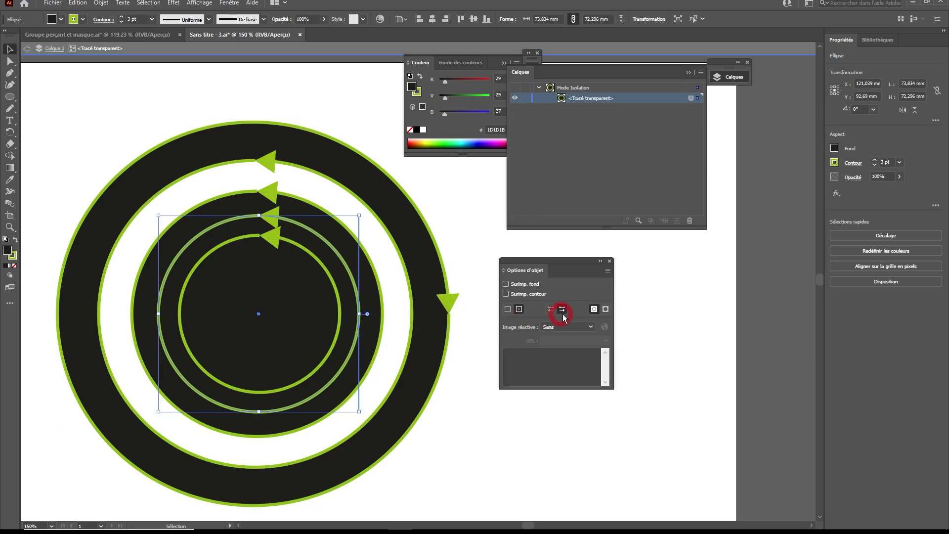
left_click(550, 309)
left_click(315, 230)
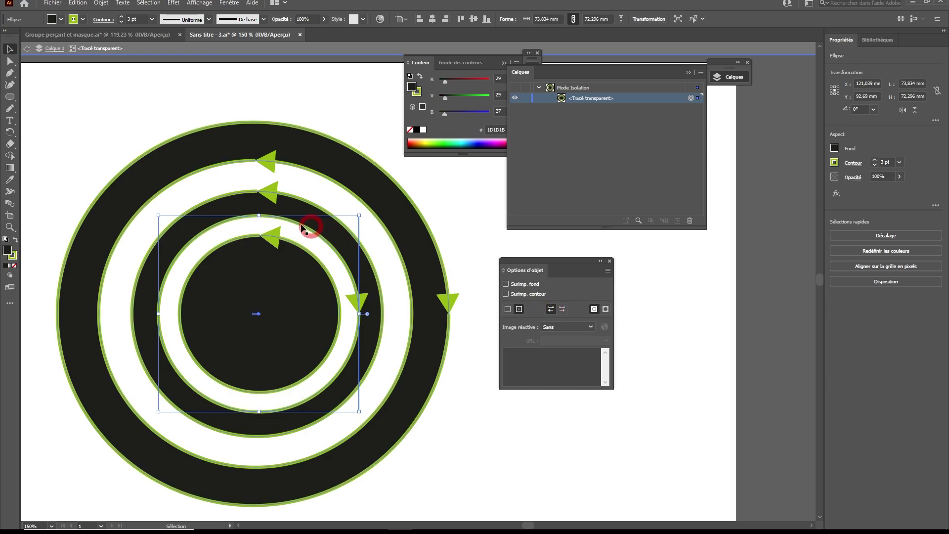
left_click(351, 107)
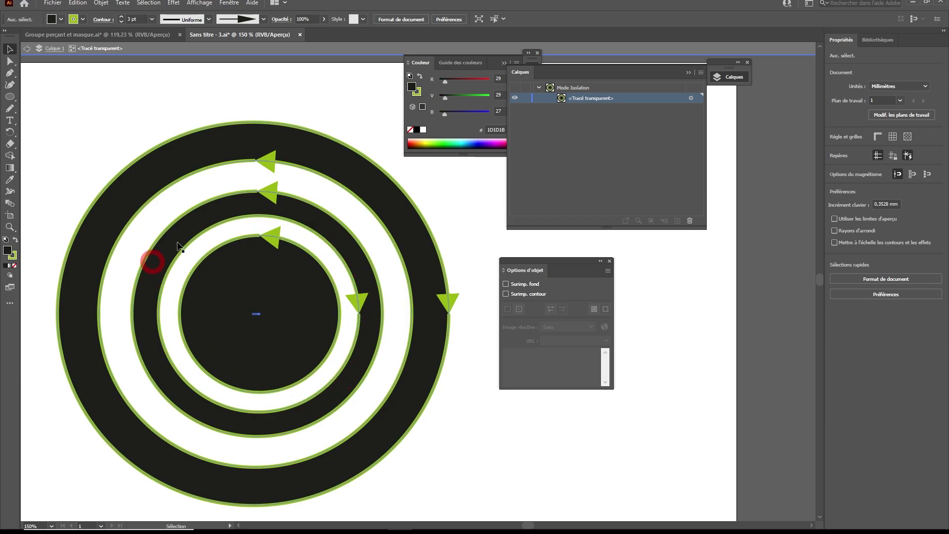
double_click(310, 202)
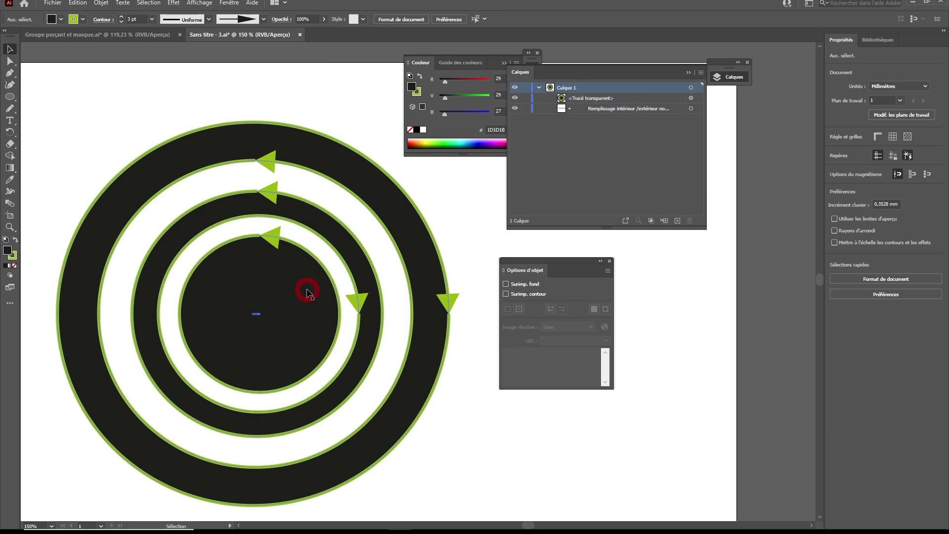
Inspect the fill rule setting of the selected compound path.
left_click(583, 271)
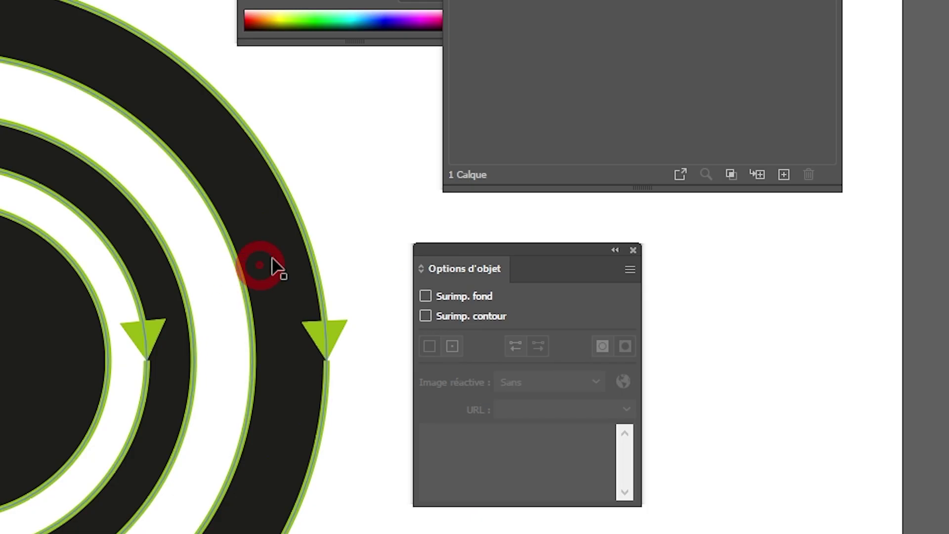
left_click(430, 264)
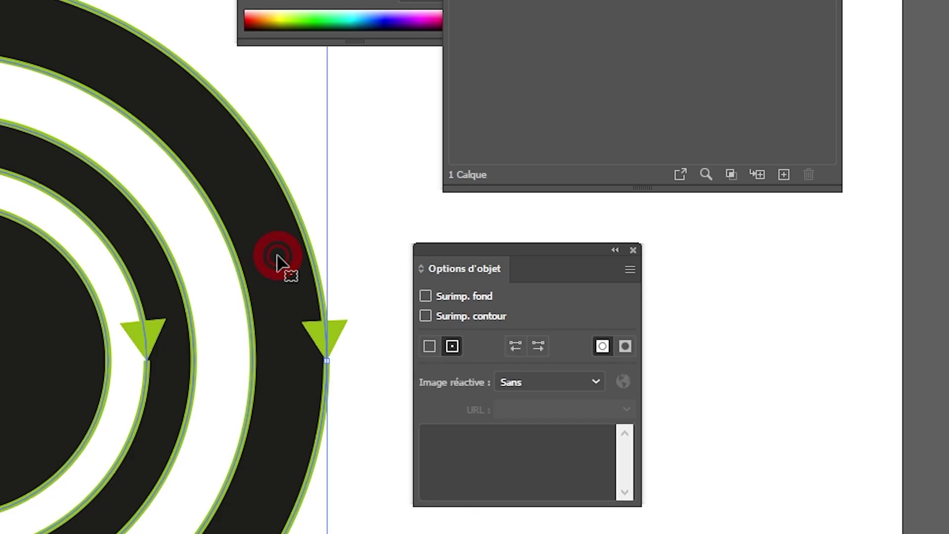
left_click(601, 346)
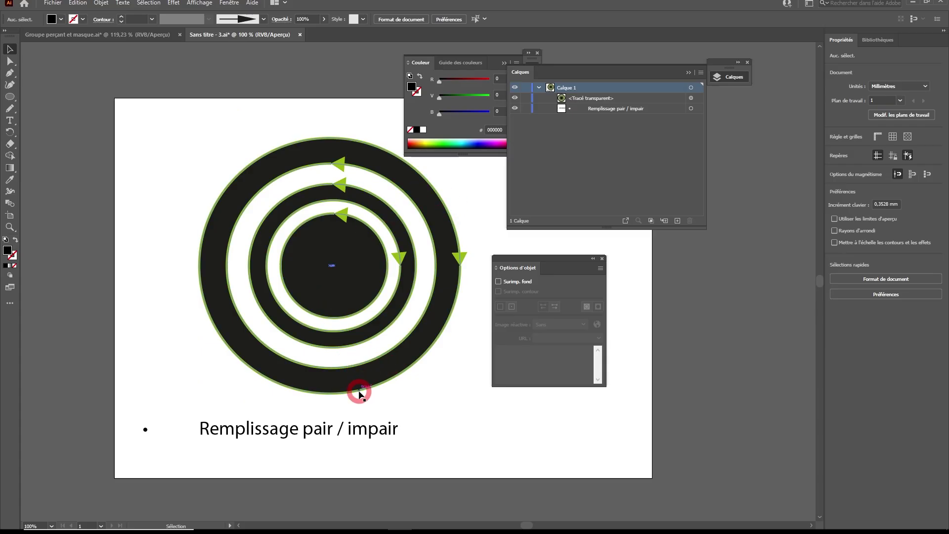
Move the compound path about 18 mm left, release it into separate ellipses, and deselect them.
left_click(372, 286)
left_click_drag(347, 265, 313, 260)
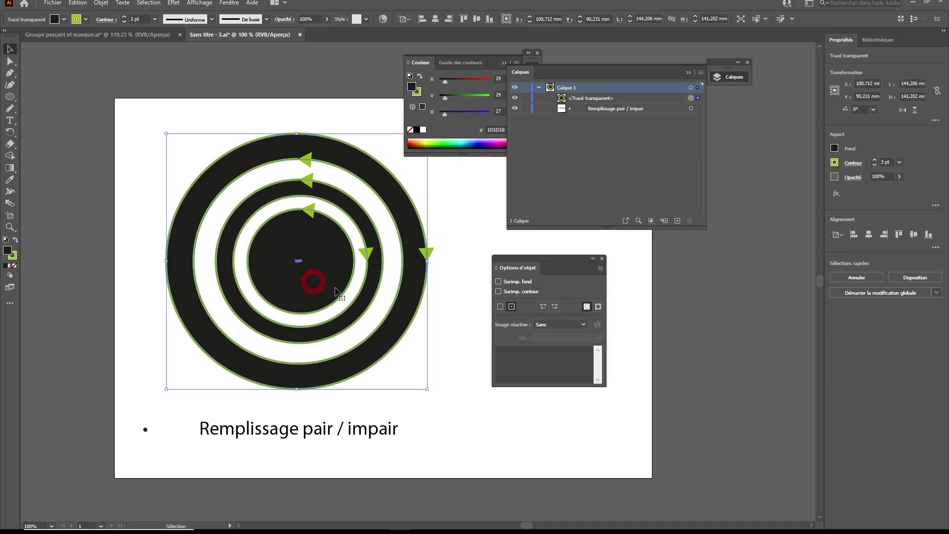
right_click(302, 244)
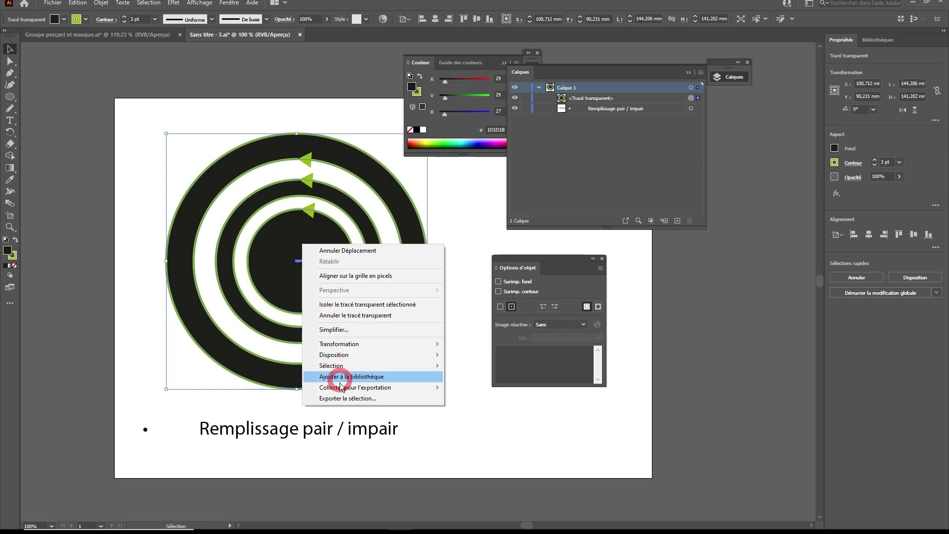
left_click(355, 315)
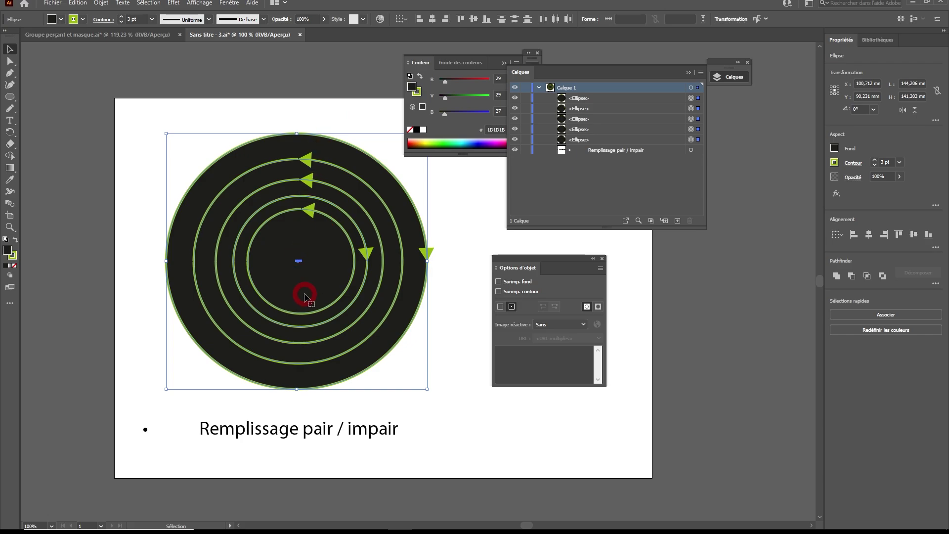
left_click(365, 137)
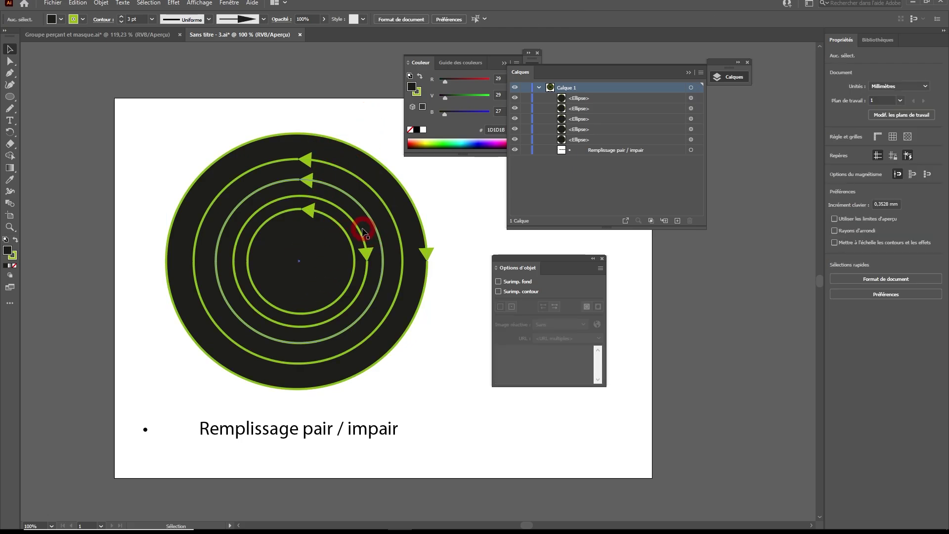
Reverse the path direction of the outermost and second-smallest ellipses and deselect them.
left_click(425, 252)
left_click(366, 256)
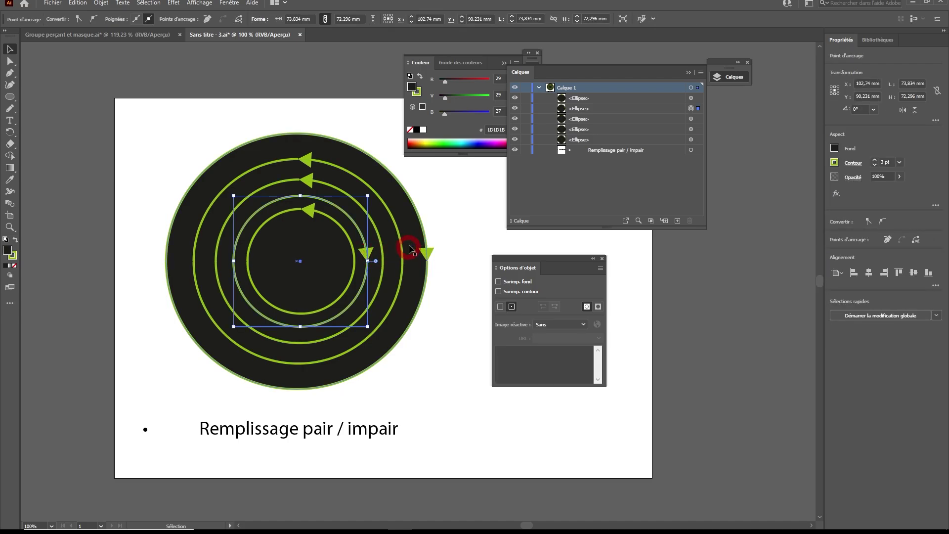
left_click(425, 234, "shift")
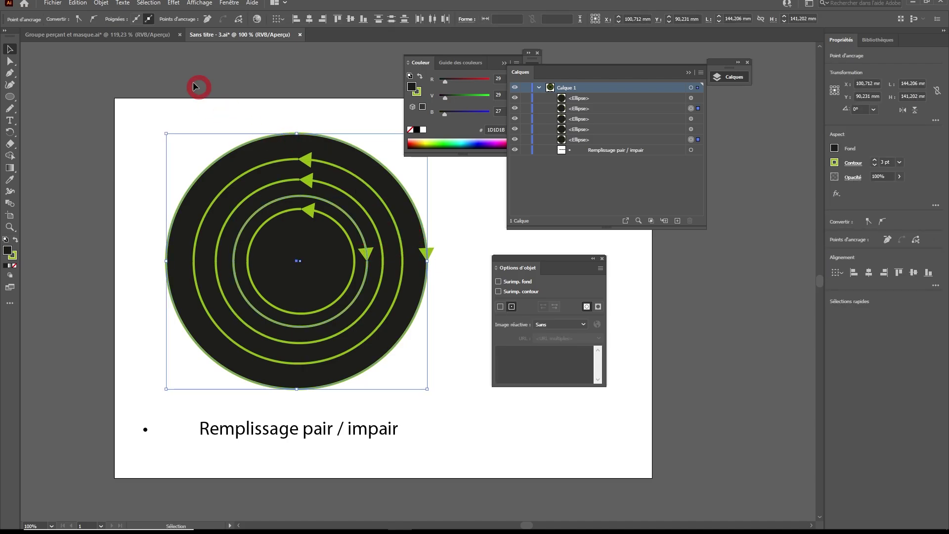
left_click(100, 3)
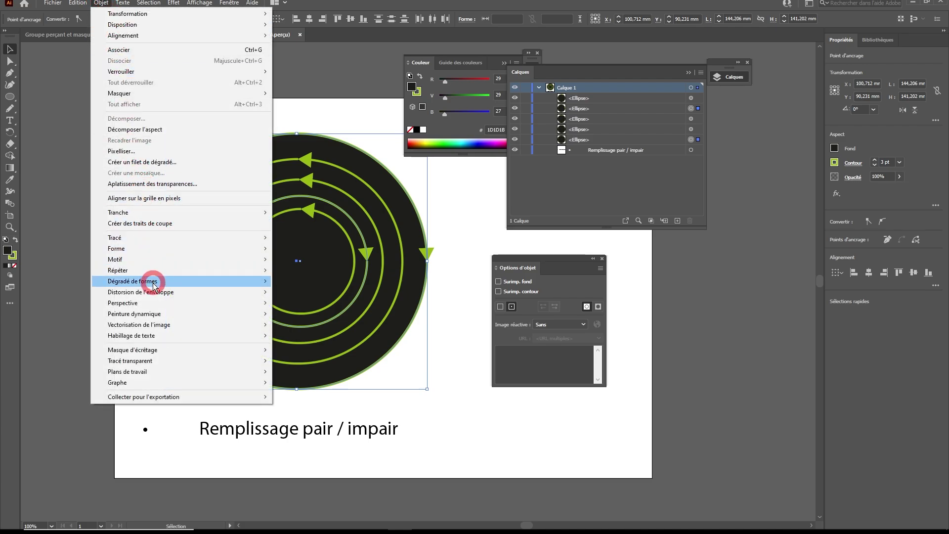
mouse_move(137, 239)
left_click(320, 285)
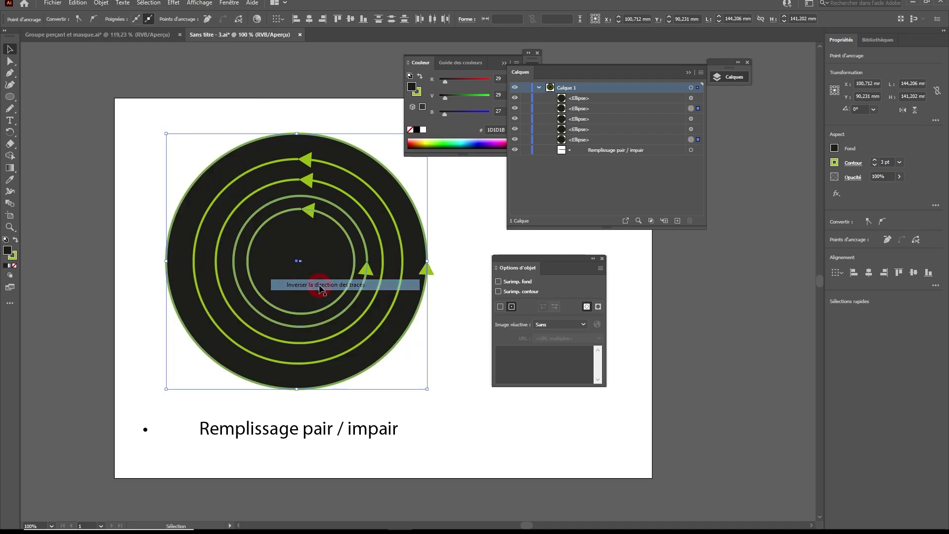
left_click(484, 243)
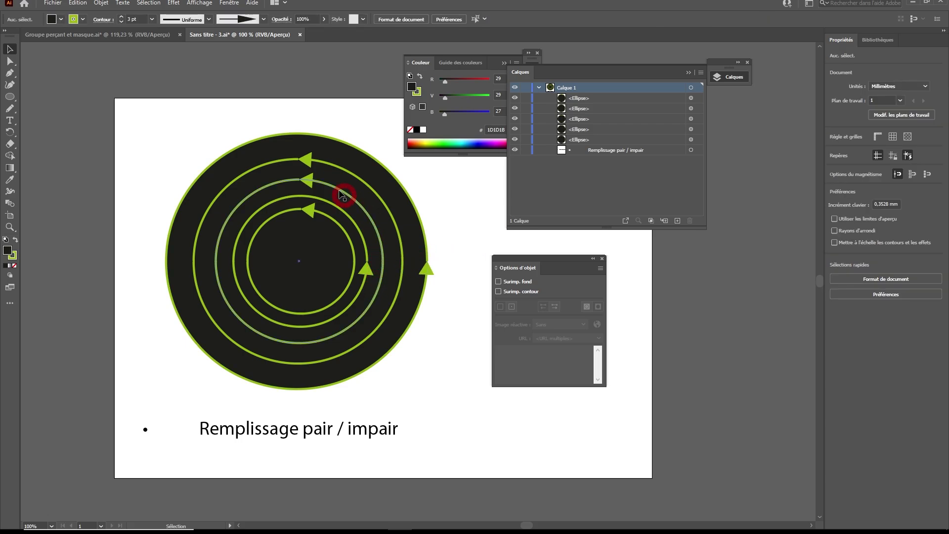
Combine the five released ellipses into one compound path again and keep it selected.
left_click_drag(266, 105, 311, 249)
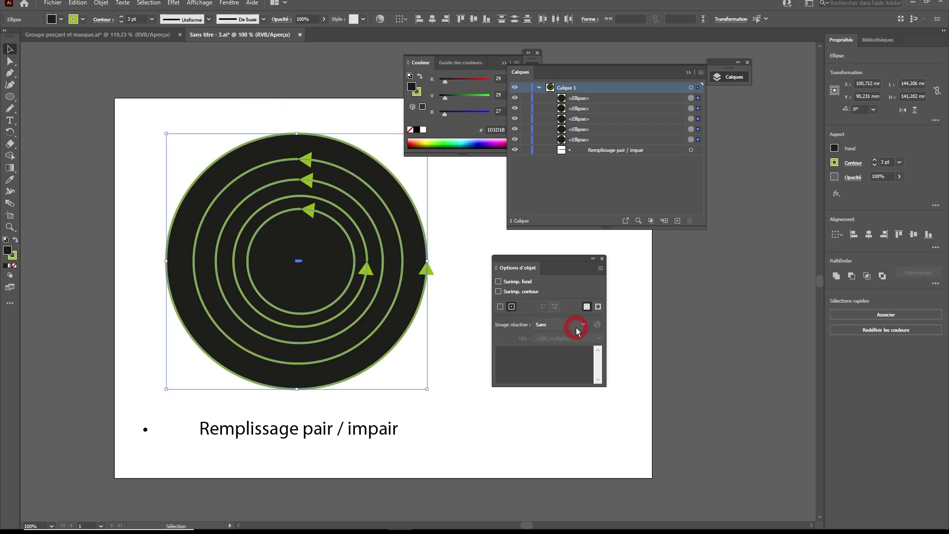
key("ctrl+8")
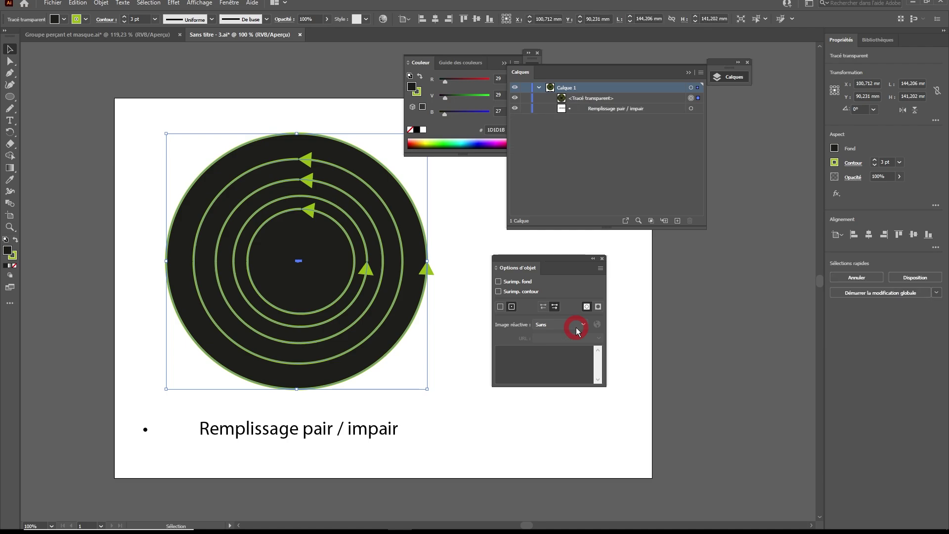
left_click(286, 95)
left_click(335, 225)
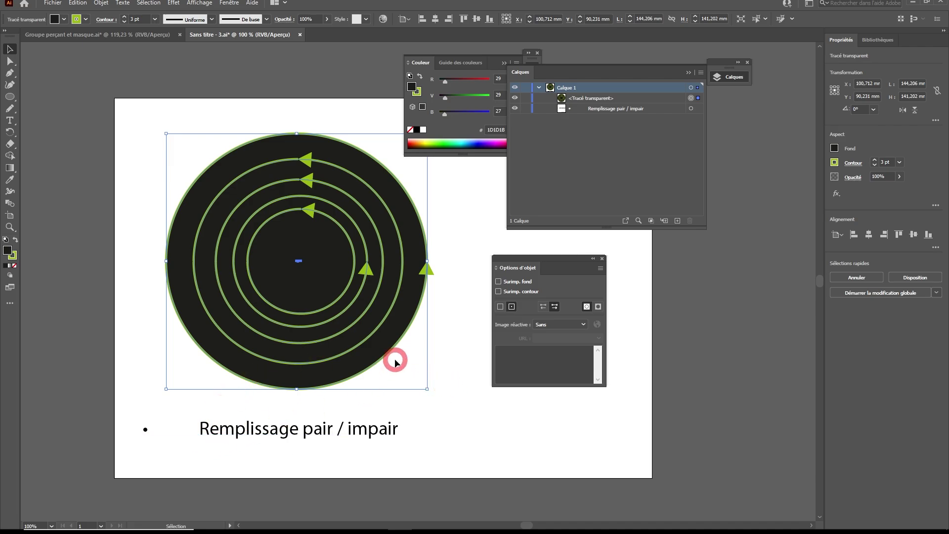
Compare the even-odd and non-zero fill rules on the compound path, ending with even-odd applied.
left_click(598, 306)
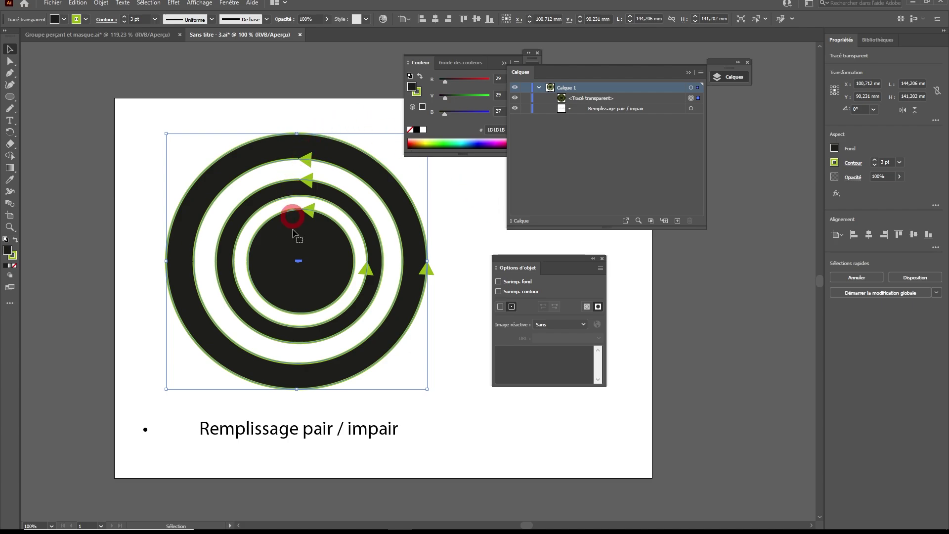
left_click(587, 307)
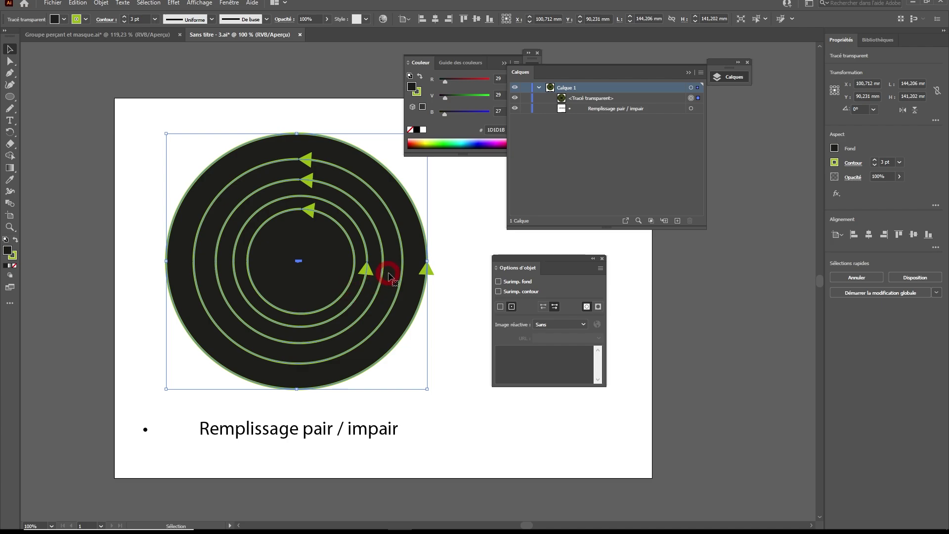
left_click(598, 307)
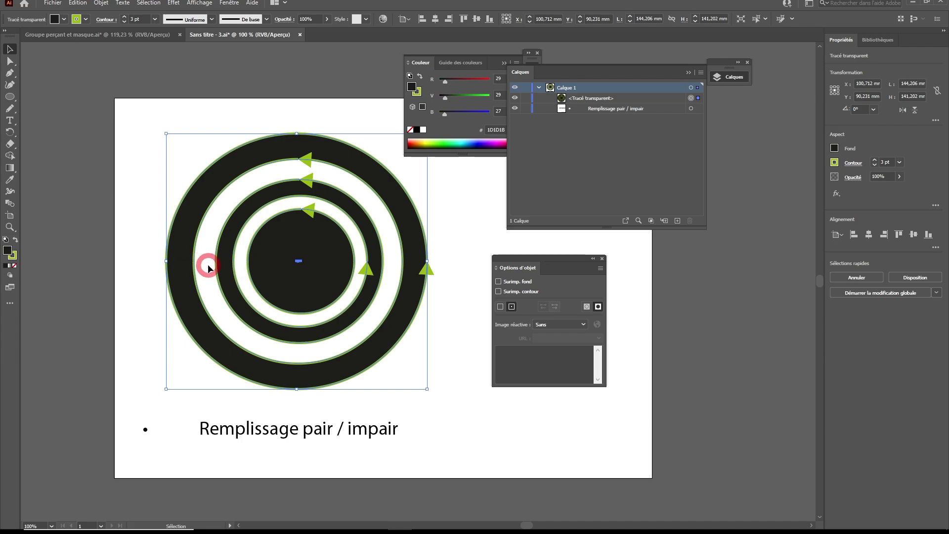
Number the areas freehand with the Pencil from 0 outside the compound path to 5 in its centre.
left_click(11, 108)
left_click(235, 271, "ctrl")
left_click_drag(70, 239, 70, 240)
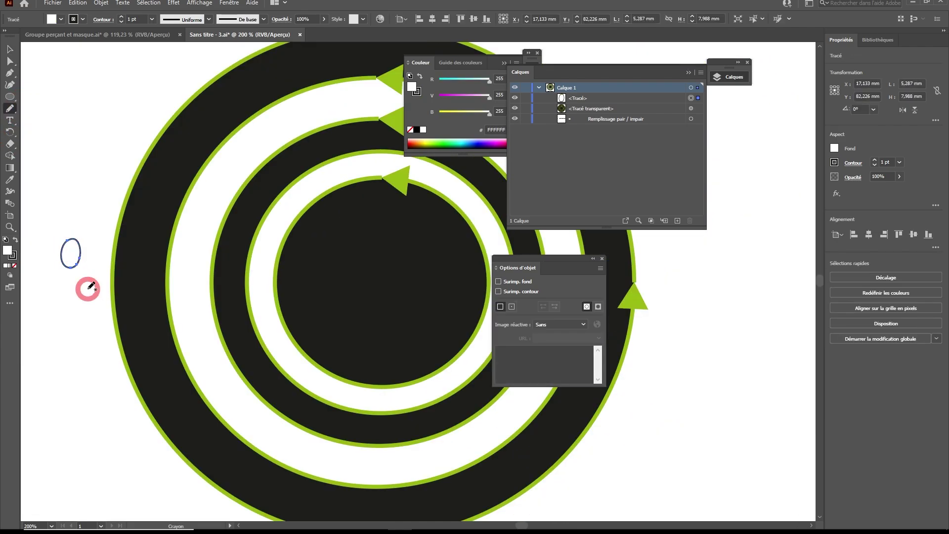
left_click_drag(142, 236, 144, 266)
mouse_move(193, 240)
left_mouse_down()
mouse_move(199, 270)
mouse_move(266, 271)
left_mouse_up()
left_click_drag(321, 248, 296, 281)
key("v")
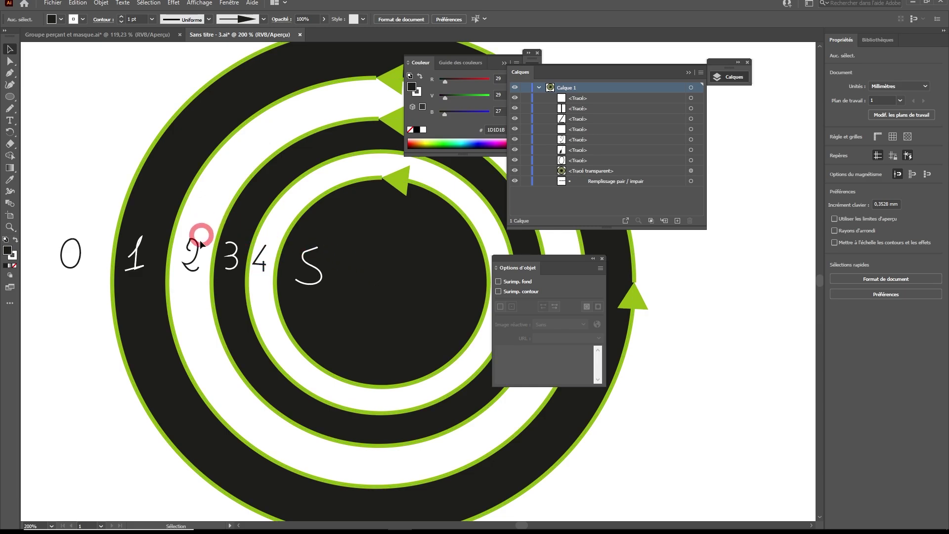
Draw an ellipse about 99 by 104 mm beside the rings, with three small ellipses in a row inside it.
key("ctrl+minus")
left_click_drag(393, 295, 211, 300)
key("ctrl+minus")
left_click_drag(282, 304, 144, 238)
left_click_drag(192, 220, 137, 216)
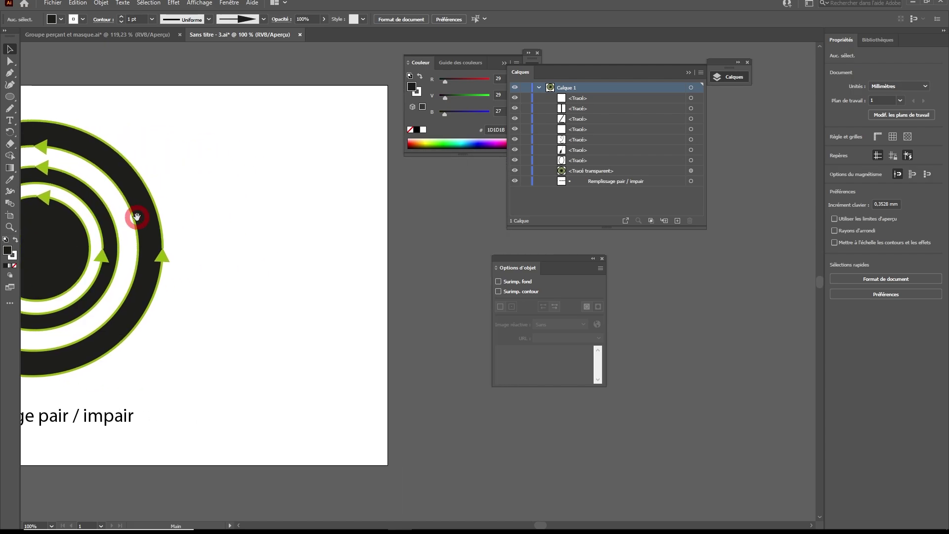
left_click(10, 96)
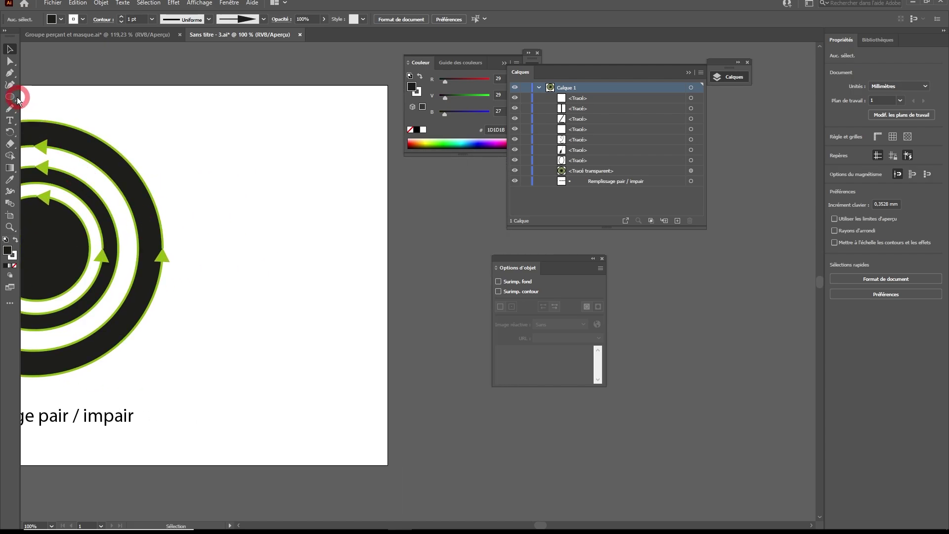
left_click_drag(198, 166, 376, 354)
left_click_drag(225, 242, 263, 285)
left_click_drag(279, 245, 315, 292)
left_click_drag(330, 242, 359, 286)
key("v")
Combine the large ellipse and its three small inner ellipses into a compound path and apply the even-odd fill rule.
left_click_drag(229, 152, 351, 368)
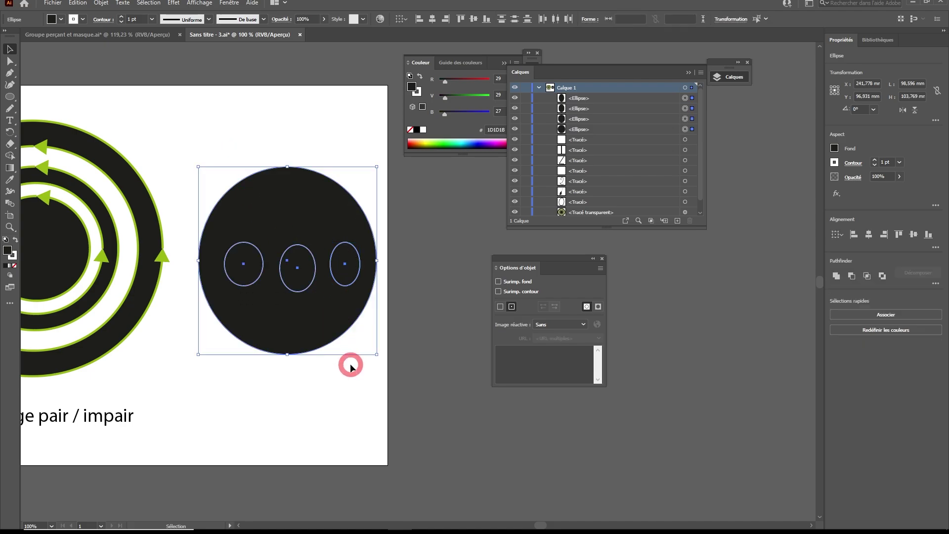
key("ctrl+8")
left_click_drag(576, 258, 473, 256)
left_click(498, 300)
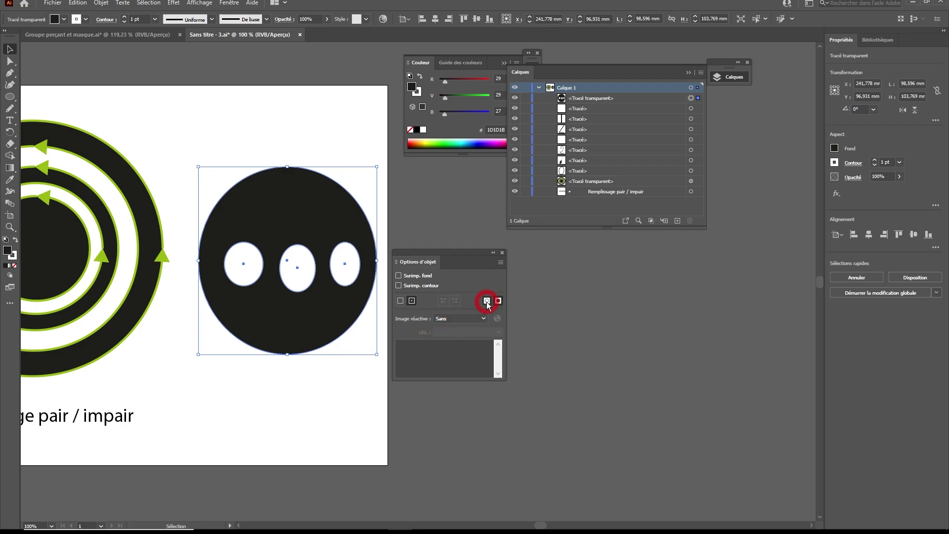
left_click(498, 302)
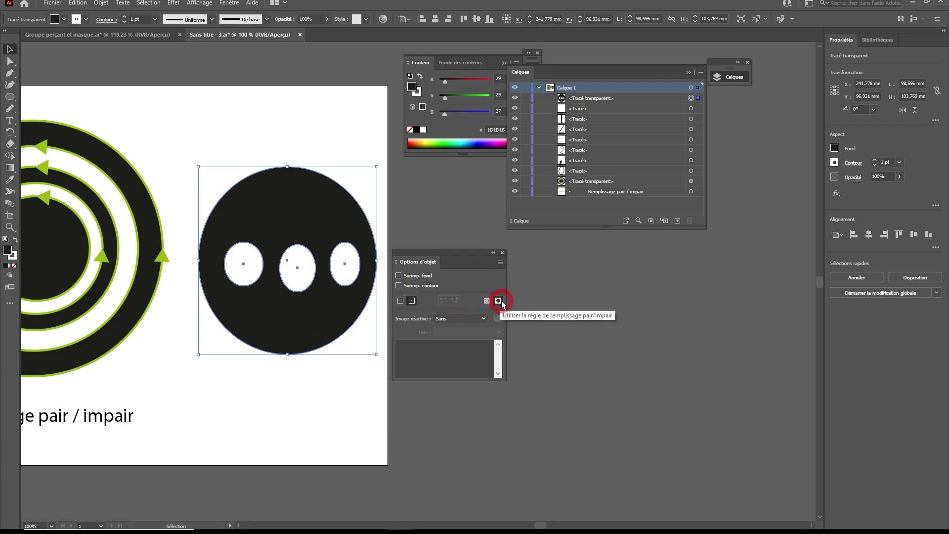
Isolate the ellipse compound path and move its middle and right inner ellipses leftward so the three small ellipses overlap in a chain.
left_click(312, 278, "ctrl")
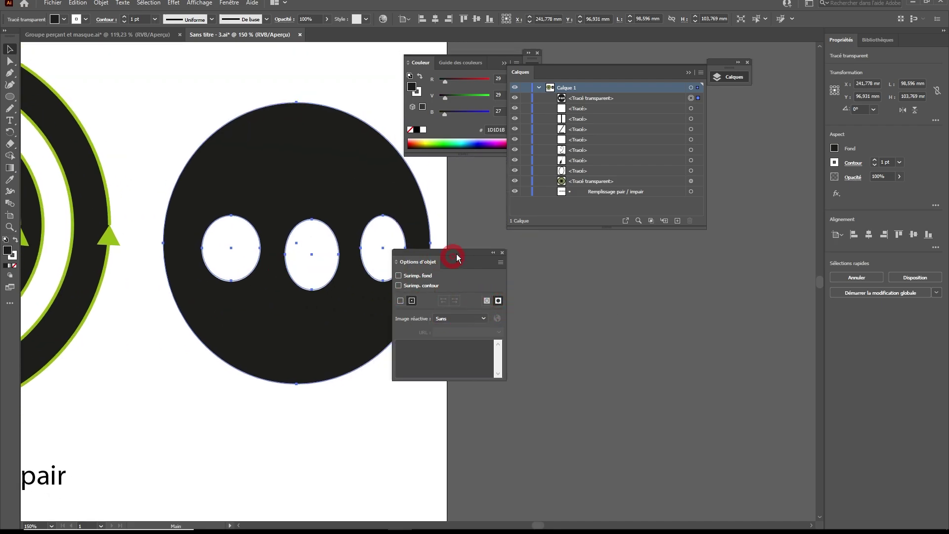
left_click_drag(455, 251, 513, 292)
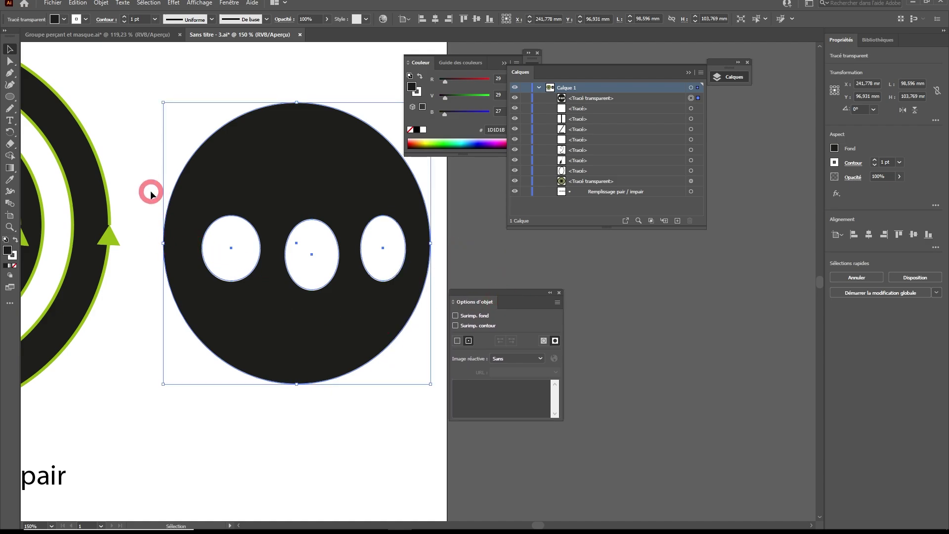
left_click(148, 242)
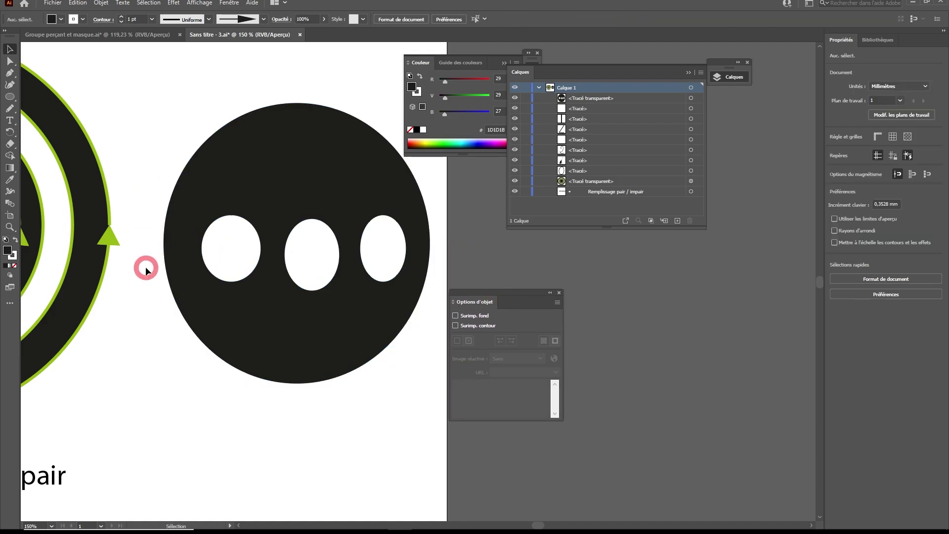
left_click(179, 264)
double_click(337, 244)
left_click_drag(337, 244, 286, 243)
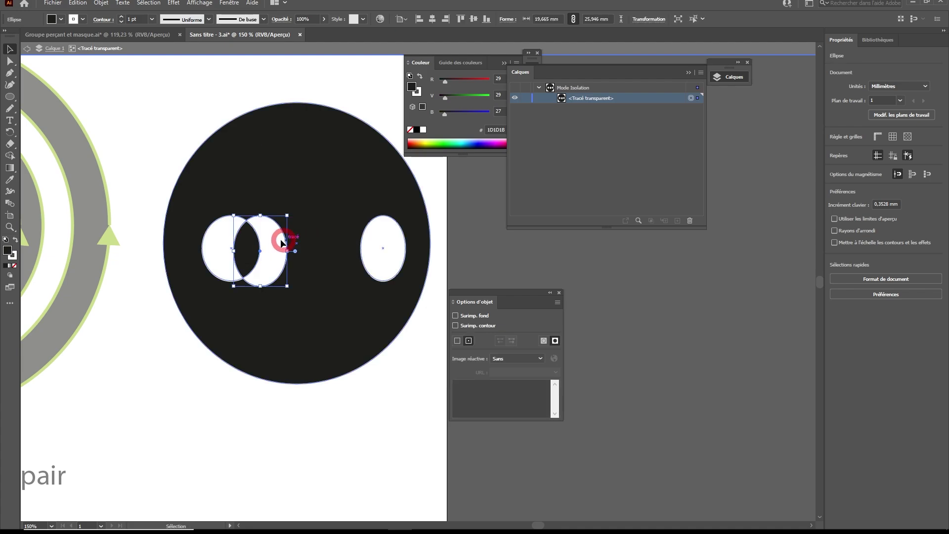
left_click_drag(361, 250, 267, 250)
left_click(318, 261)
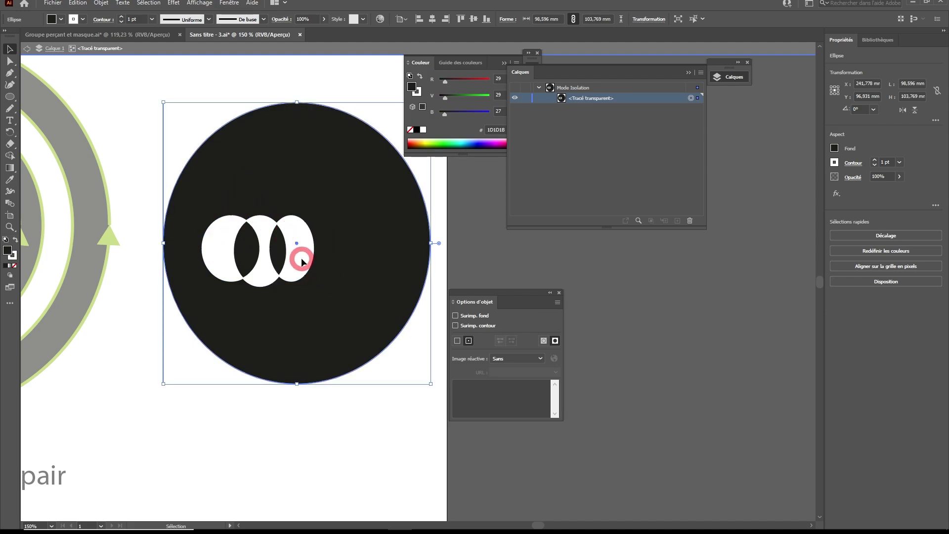
left_click(309, 52)
left_click(332, 413)
Delete the rings, the ellipse compound path and all handwritten numbers, keeping only the caption "Remplissage pair / impair".
left_click(333, 413, "ctrl+alt")
left_click_drag(337, 256, 294, 321)
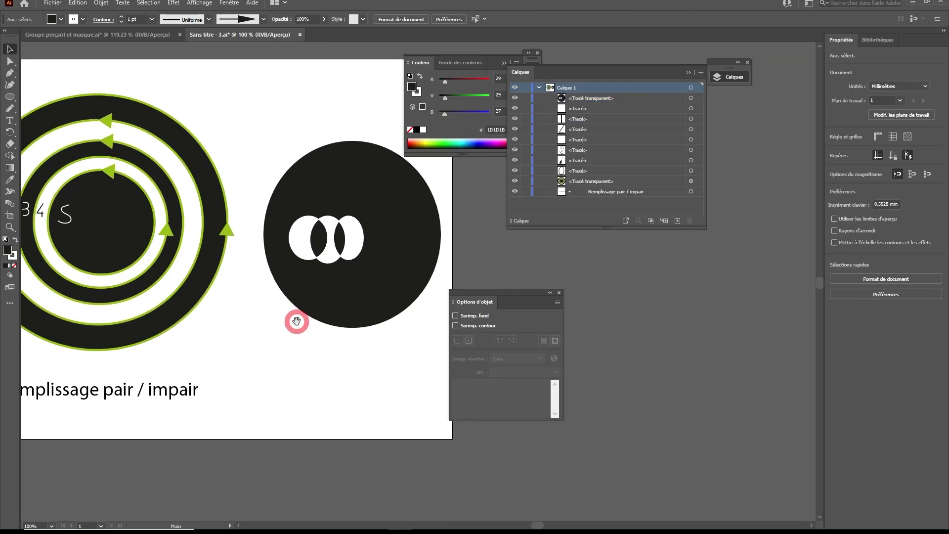
left_click_drag(67, 77, 358, 337)
key("Delete")
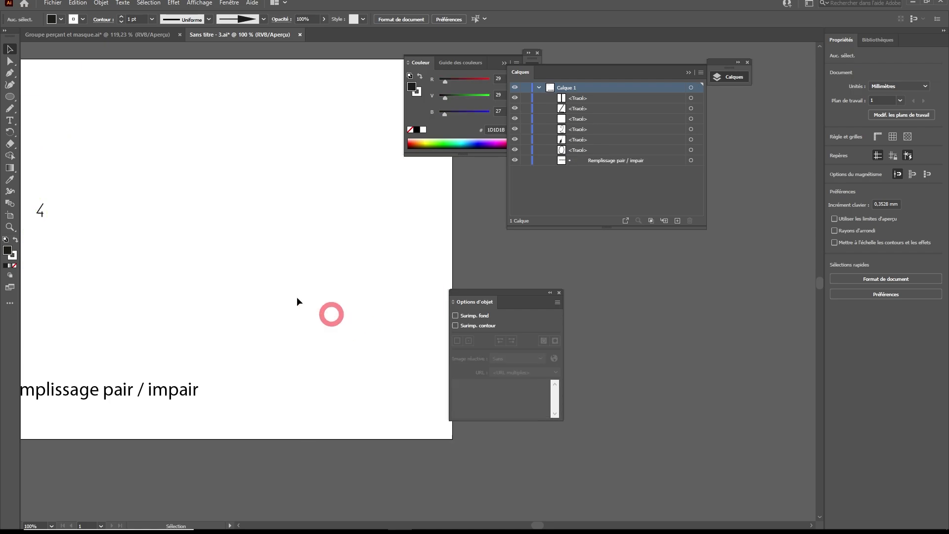
left_click_drag(130, 204, 262, 233)
left_click_drag(61, 204, 317, 270)
key("Delete")
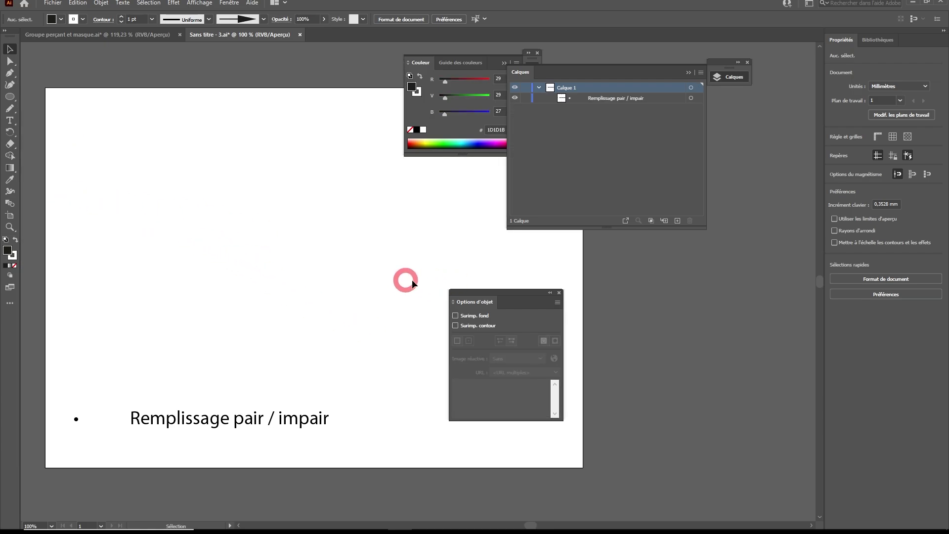
Accept the Pencil options with filling of new strokes enabled and draw a closed, self-crossing shape with five loops, about 97 by 93 mm.
left_click(10, 108)
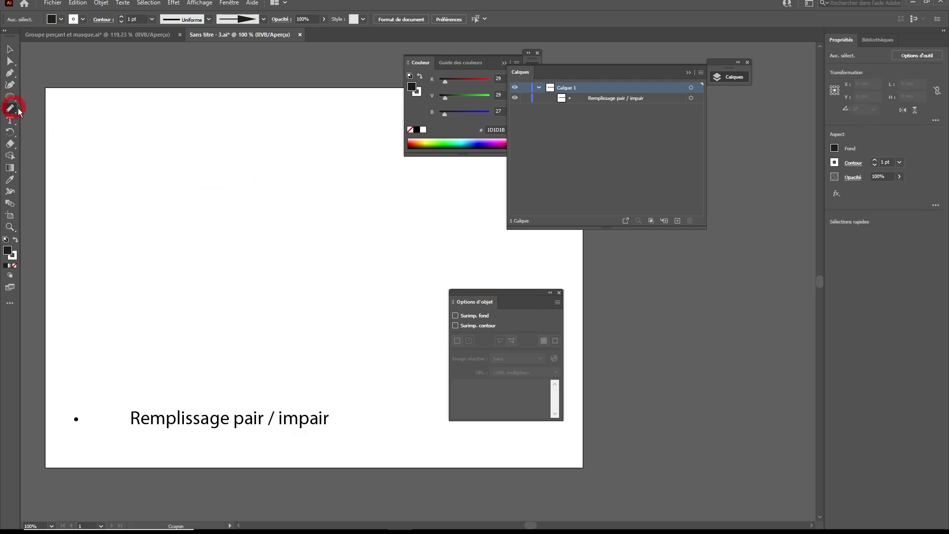
double_click(11, 108)
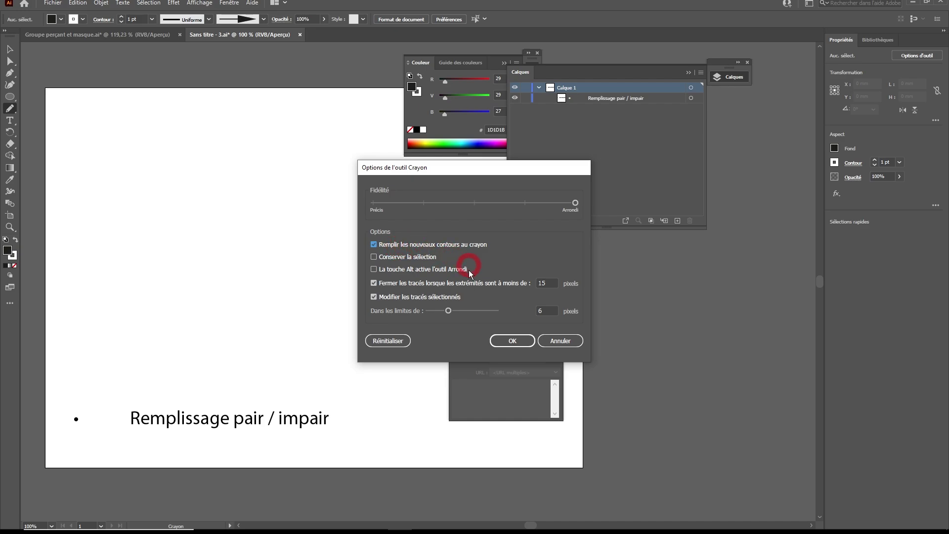
left_click(517, 342)
mouse_move(263, 214)
left_mouse_down()
mouse_move(273, 188)
mouse_move(256, 182)
mouse_move(248, 199)
mouse_move(276, 219)
mouse_move(302, 138)
mouse_move(278, 98)
mouse_move(194, 125)
mouse_move(153, 222)
mouse_move(217, 266)
mouse_move(258, 201)
left_mouse_up()
key("v")
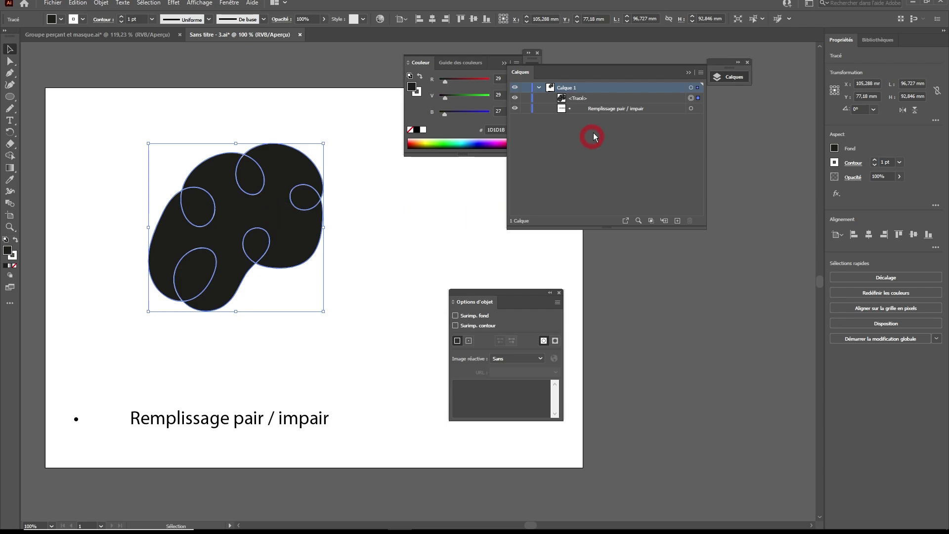
Convert the looped pencil path into a compound path and release it back to a simple path.
left_click(598, 101)
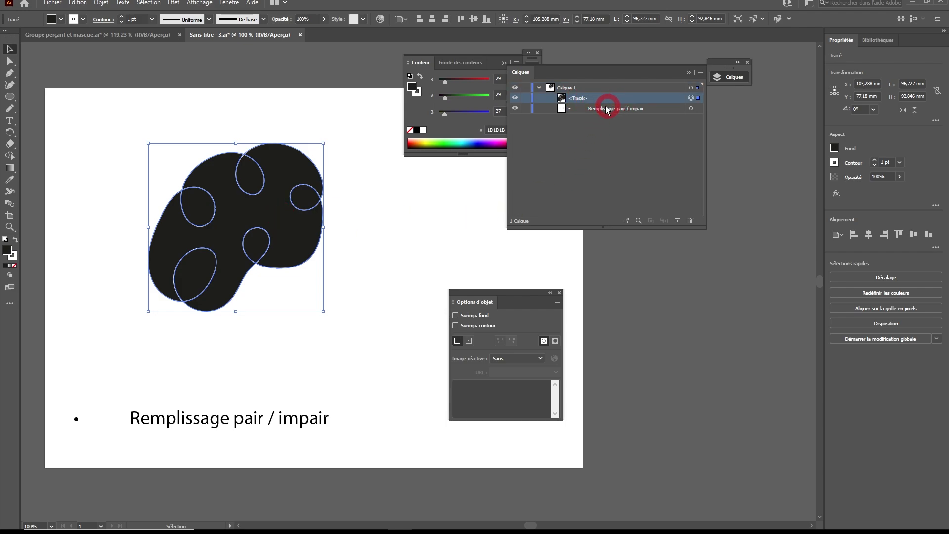
key("space")
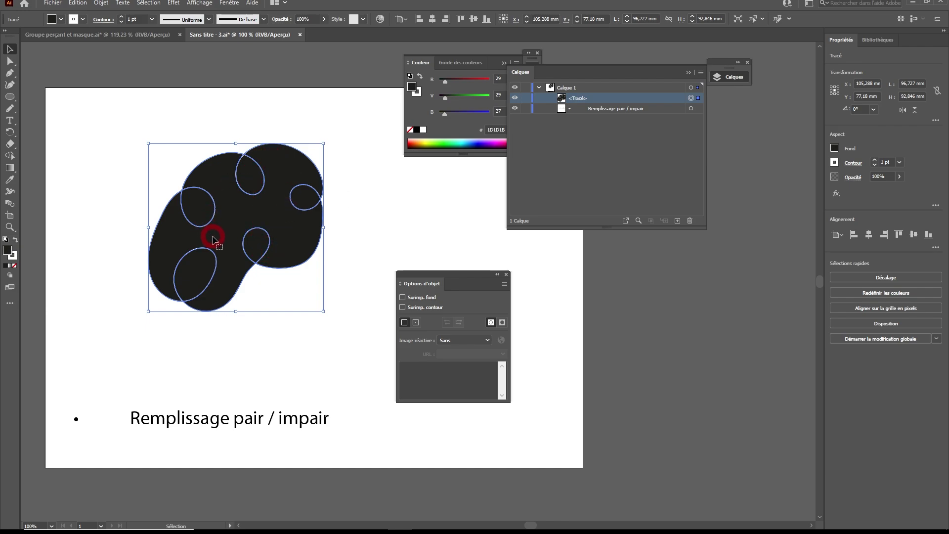
key("a")
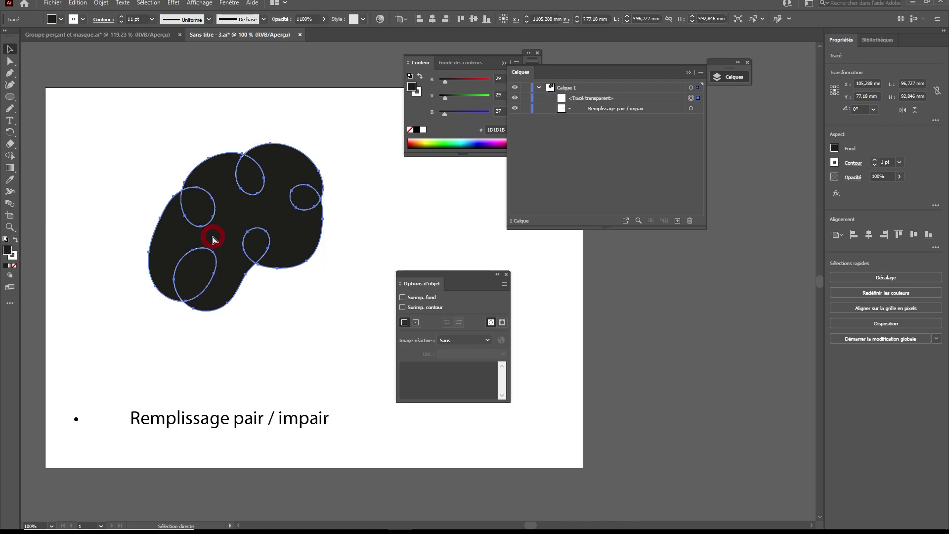
key("ctrl+8")
key("v")
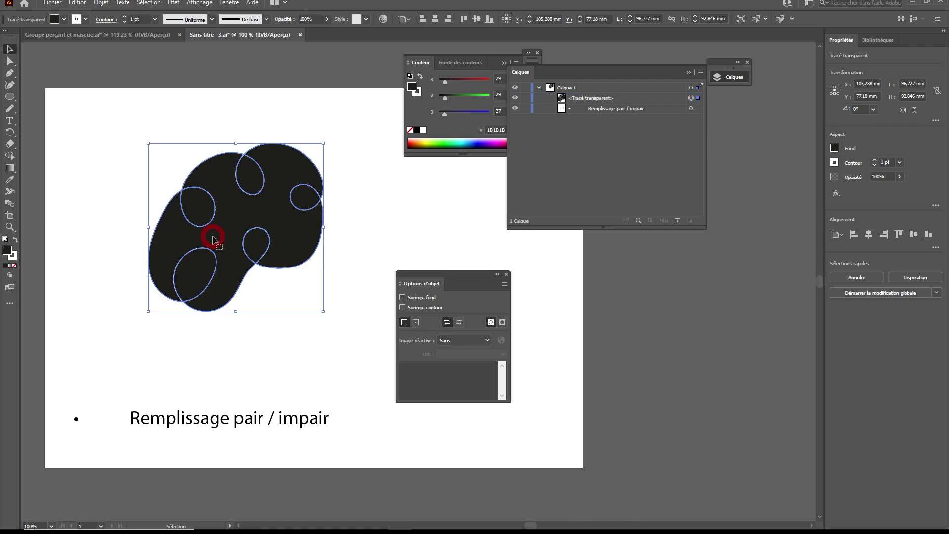
left_click(601, 100)
key("a")
key("ctrl+alt+shift+8")
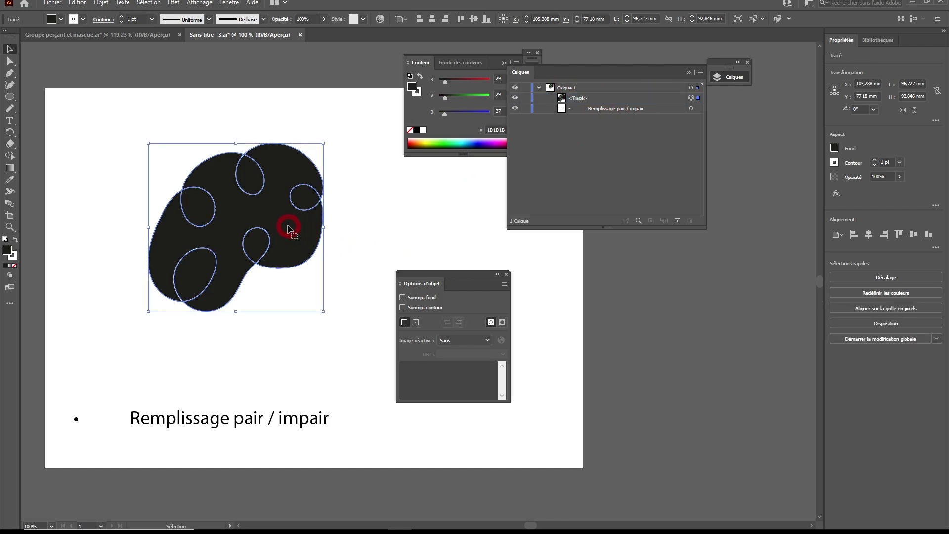
Apply the even-odd fill rule to the simple looped path and shift the shape slightly right and down on the artboard.
left_click_drag(295, 227, 290, 233)
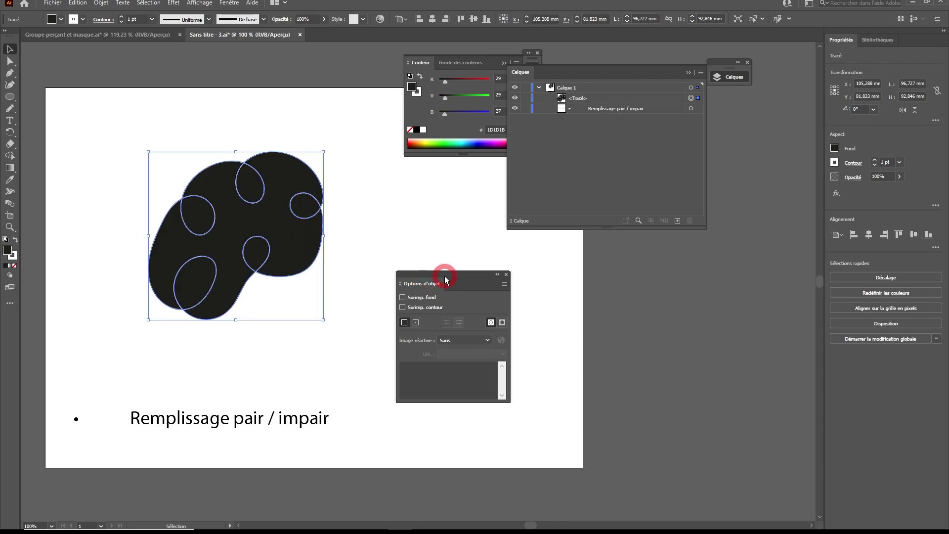
left_click_drag(445, 279, 420, 266)
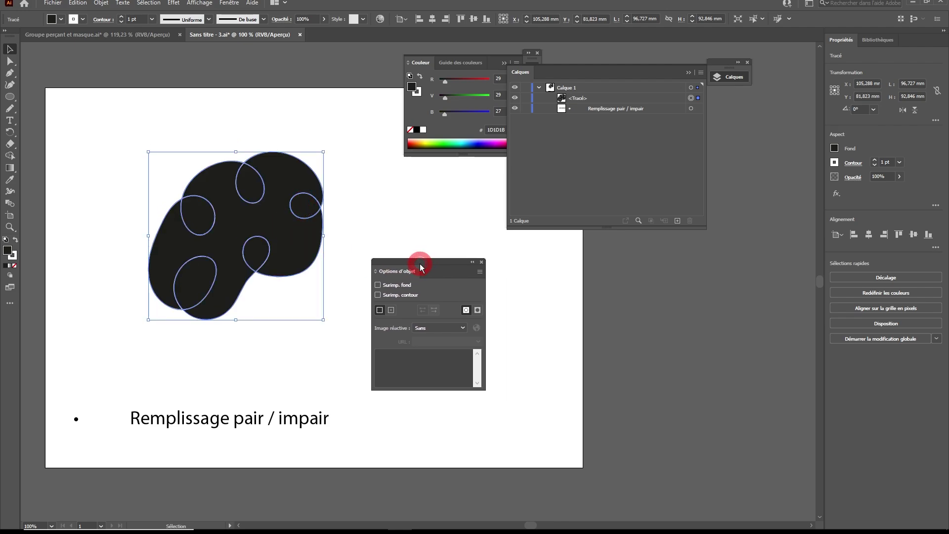
left_click(478, 310)
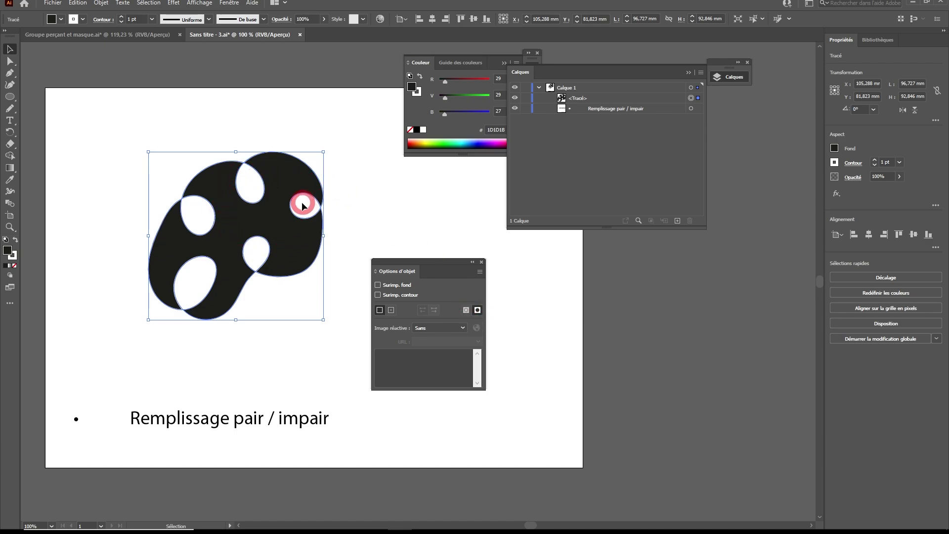
mouse_move(294, 175)
left_mouse_down()
mouse_move(281, 173)
mouse_move(302, 178)
left_mouse_up()
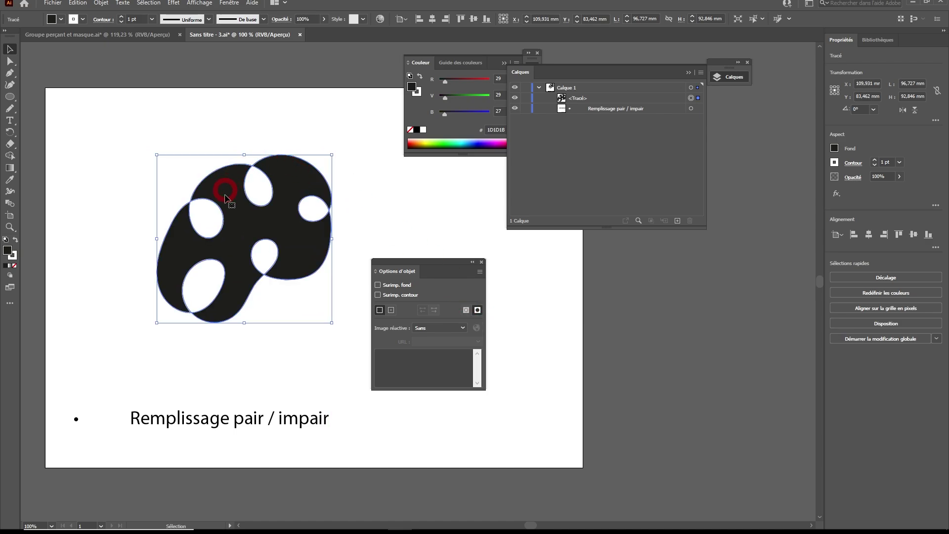
left_click(289, 183)
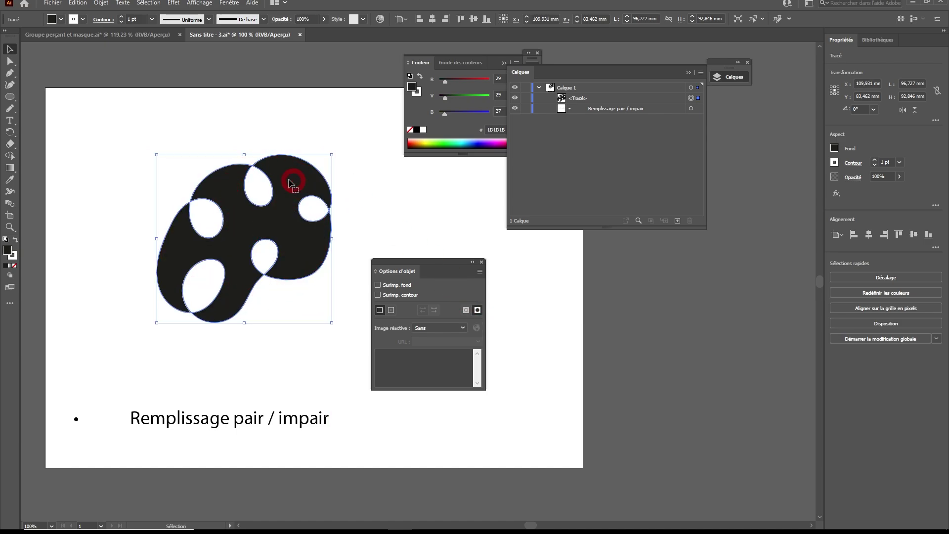
left_click(280, 250, "ctrl")
left_click_drag(322, 273, 192, 235)
left_click(117, 245)
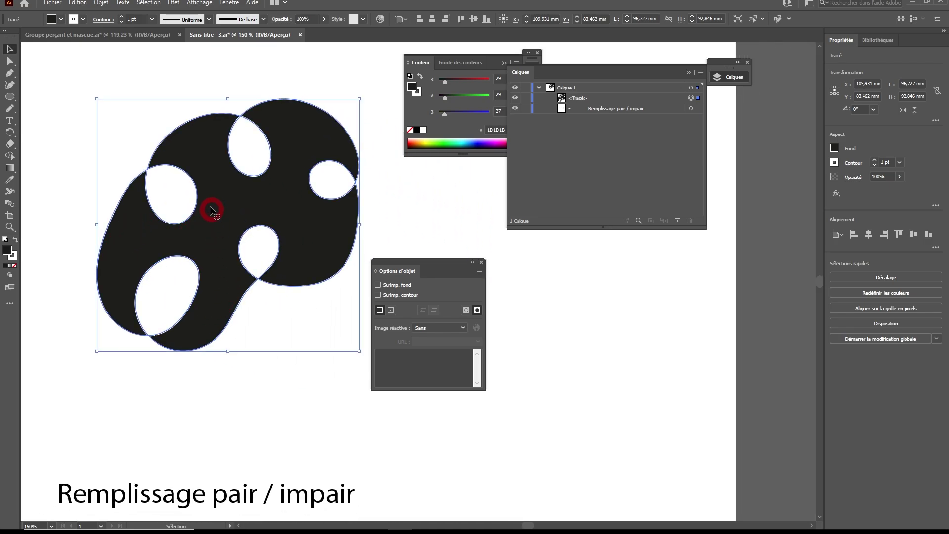